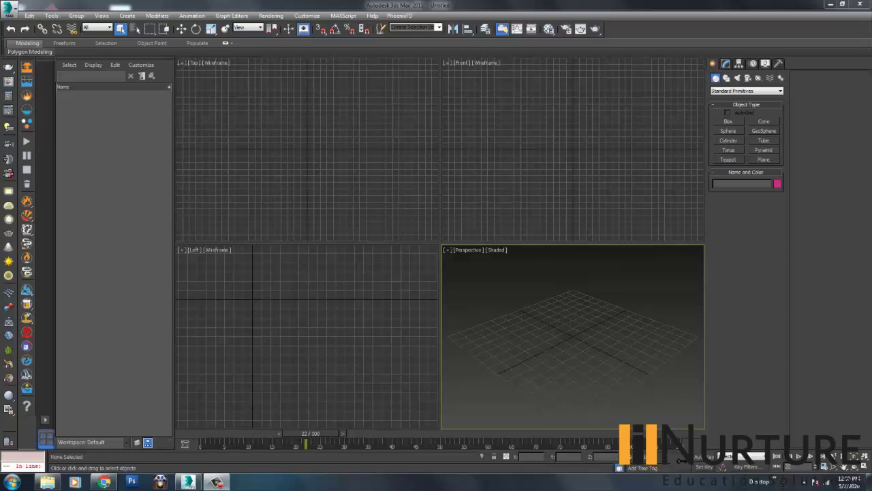
{"action": "left_click", "coordinate": [307, 150]}
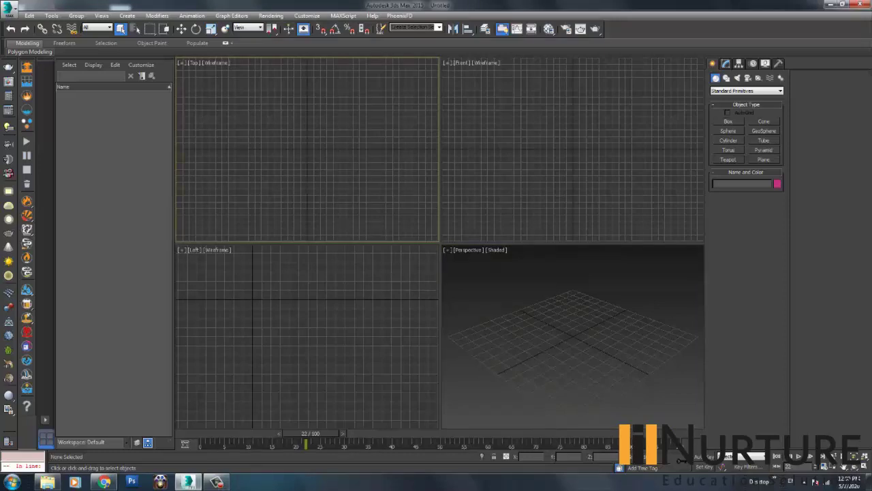
{"action": "left_click", "coordinate": [306, 337]}
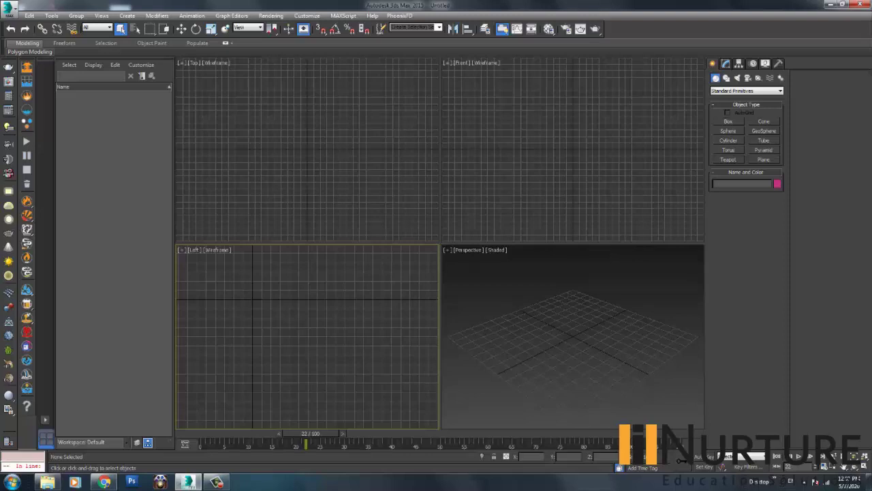
{"action": "left_click", "coordinate": [307, 150]}
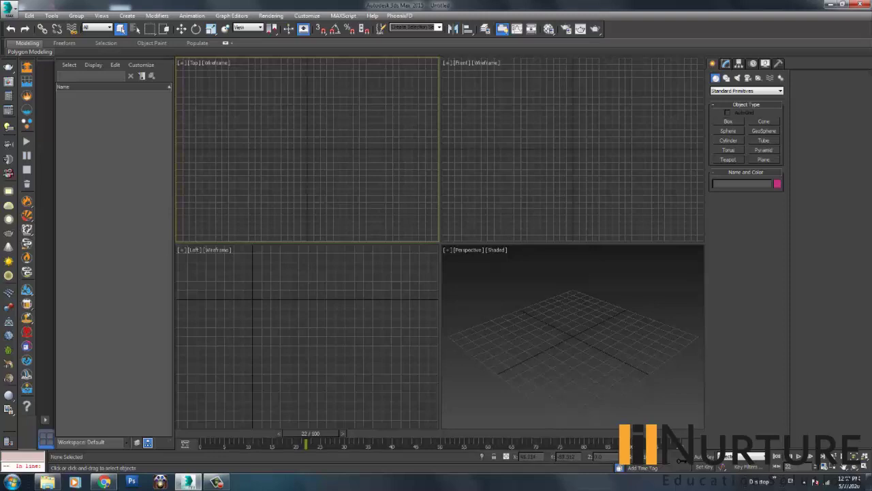
{"action": "left_click", "coordinate": [307, 337]}
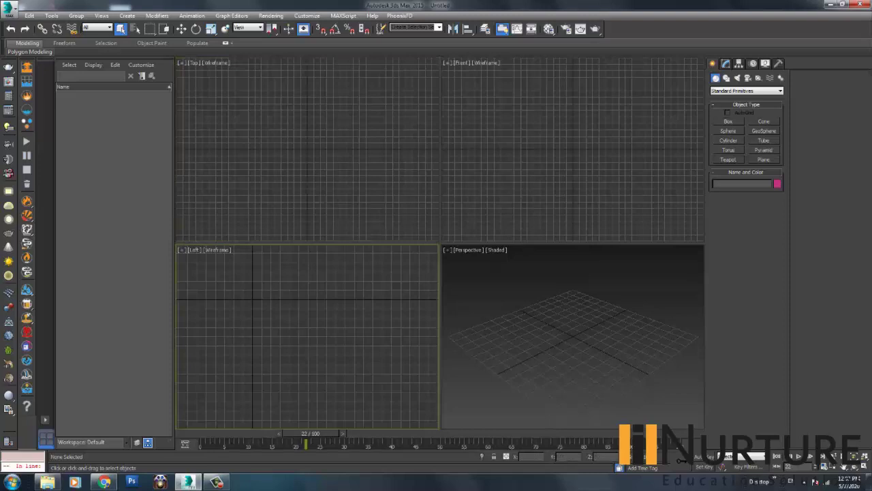
{"action": "left_click", "coordinate": [307, 150]}
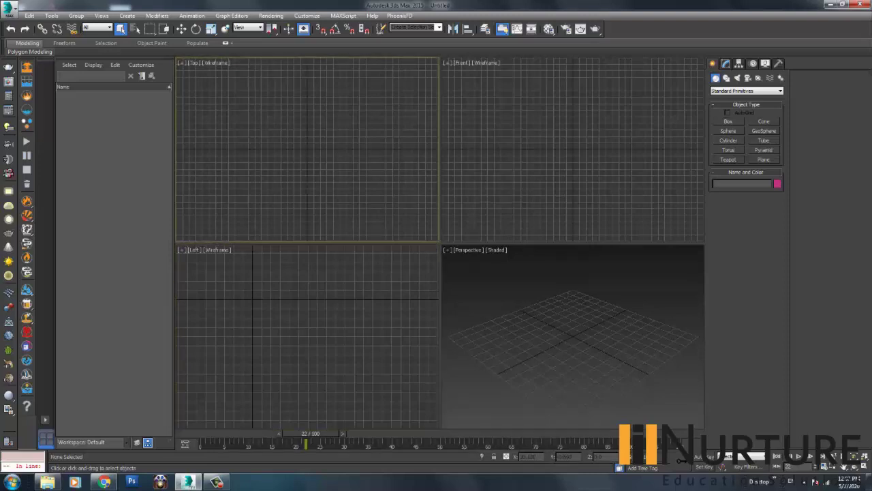
{"action": "left_click", "coordinate": [8, 7]}
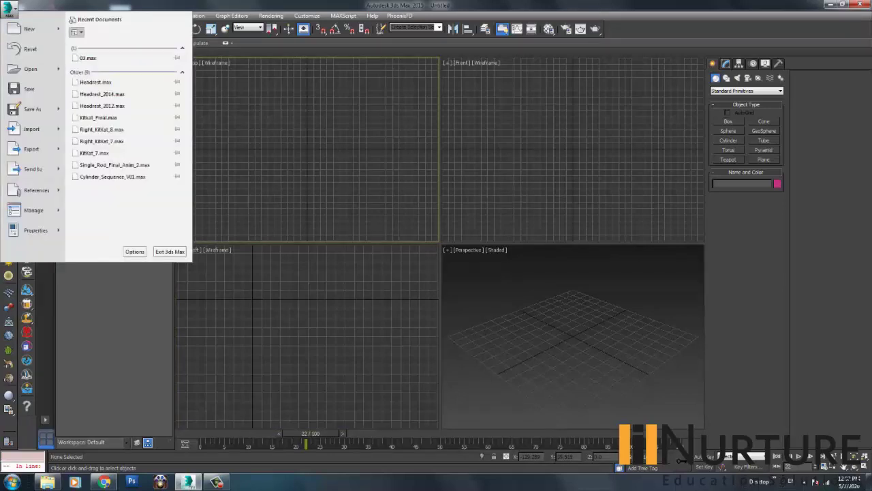
{"action": "left_click", "coordinate": [9, 6]}
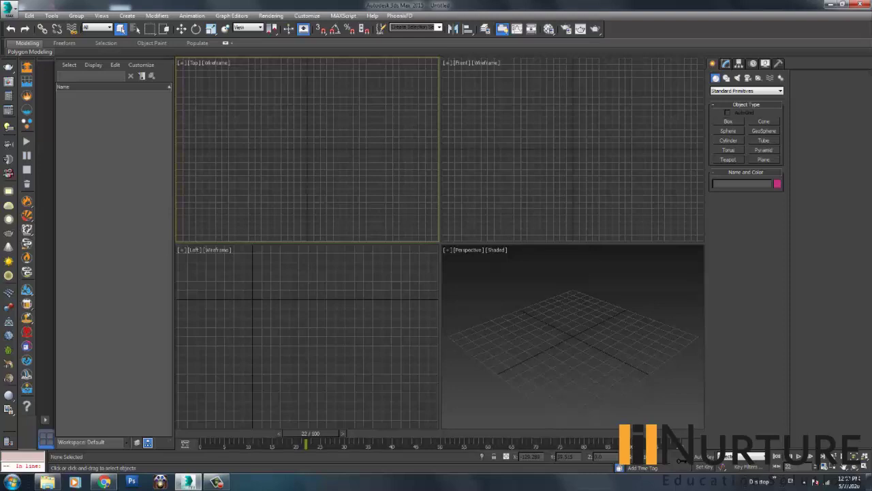
Reset the scene to its default state, discarding the unsaved changes.
{"action": "left_click", "coordinate": [9, 8]}
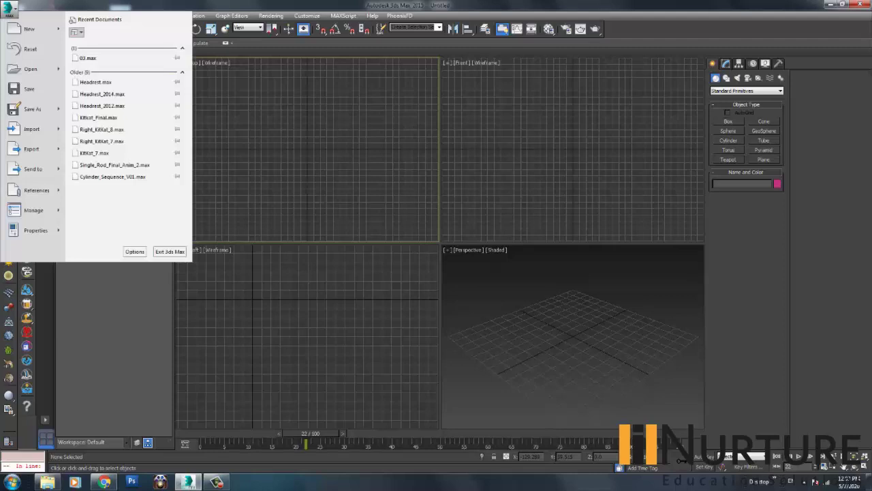
{"action": "left_click", "coordinate": [9, 8]}
{"action": "left_click", "coordinate": [8, 8]}
{"action": "left_click", "coordinate": [30, 49]}
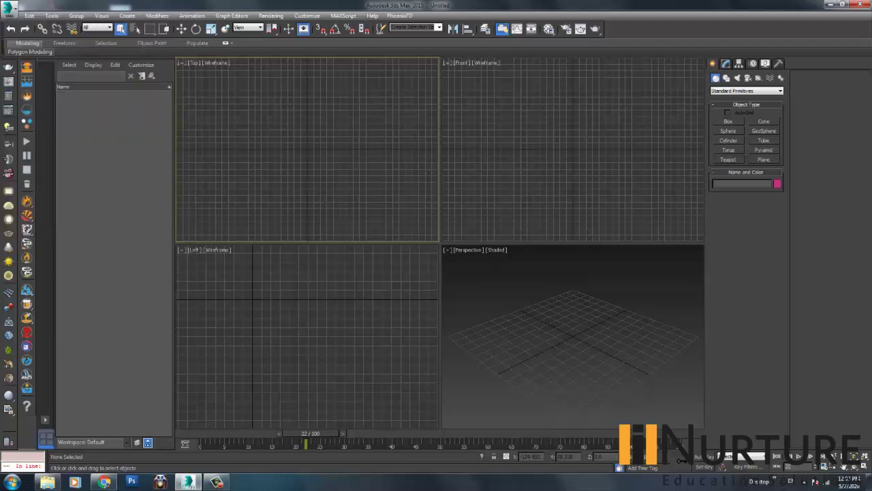
{"action": "left_click", "coordinate": [9, 8]}
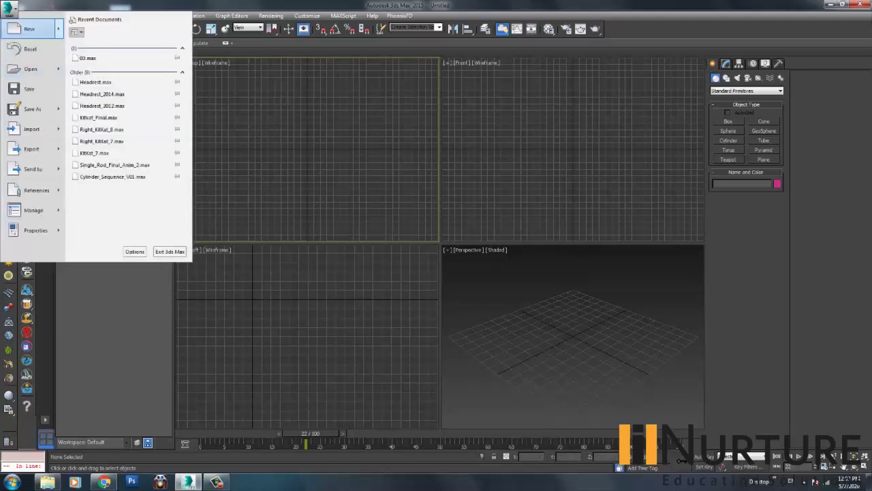
{"action": "left_click", "coordinate": [31, 49]}
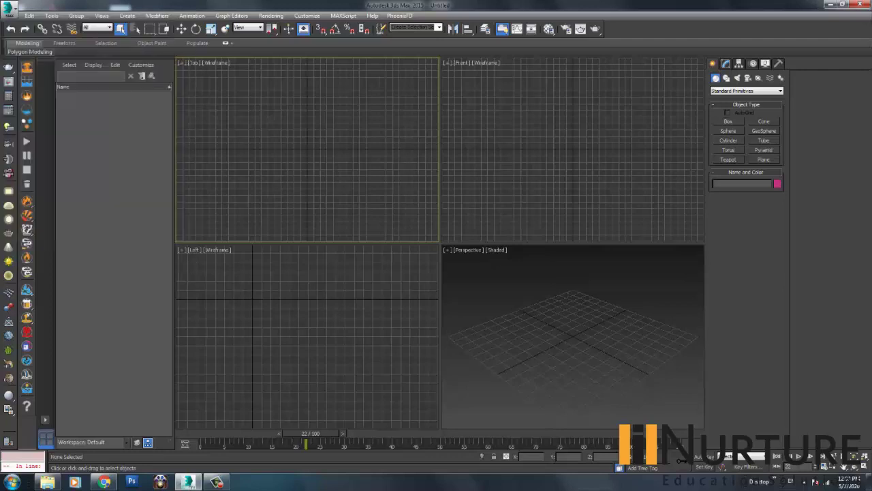
{"action": "left_click", "coordinate": [9, 8]}
{"action": "left_click", "coordinate": [30, 49]}
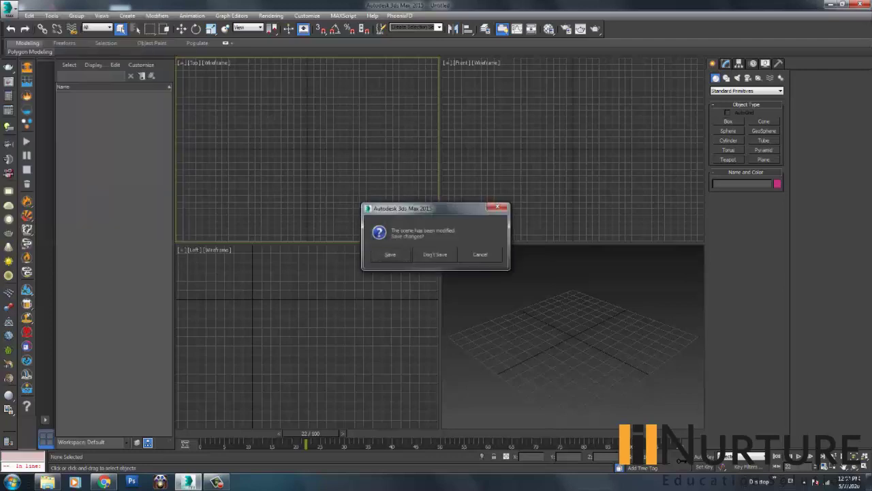
{"action": "left_click", "coordinate": [434, 254]}
{"action": "left_click", "coordinate": [9, 8]}
{"action": "left_click", "coordinate": [31, 50]}
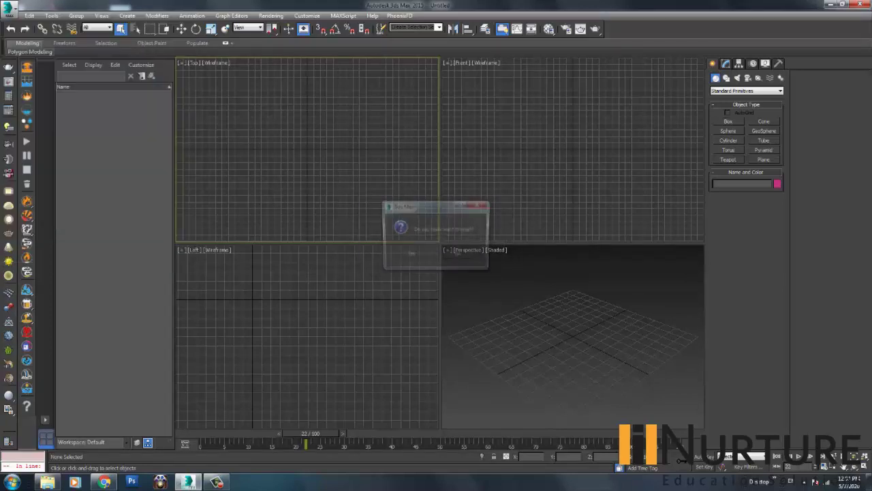
{"action": "left_click", "coordinate": [413, 257]}
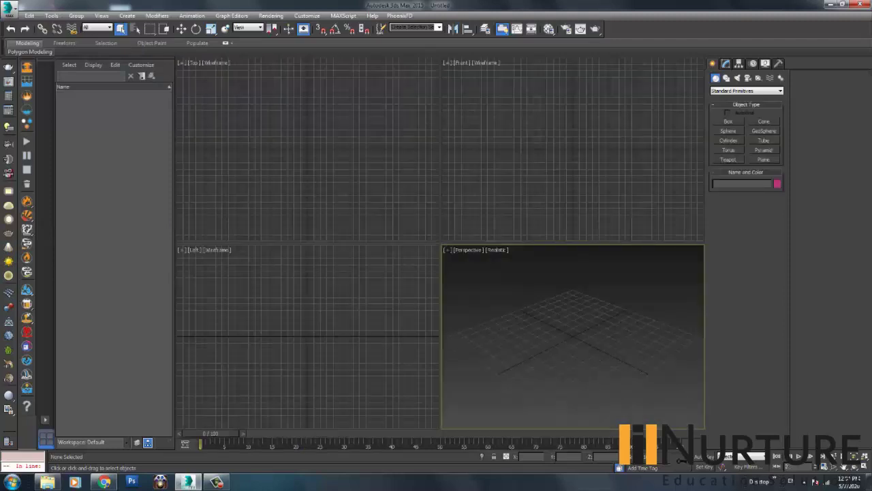
Examine the Save As and Import options, including the list of file formats supported for import.
{"action": "left_click", "coordinate": [9, 9]}
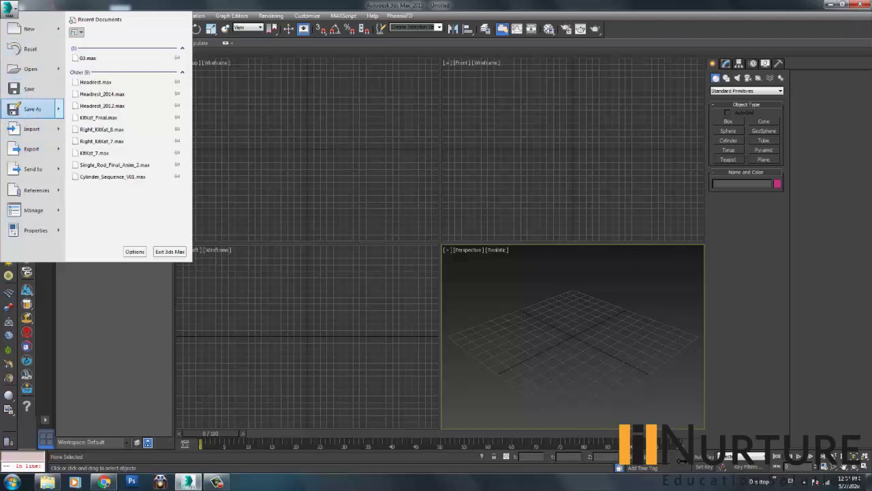
{"action": "mouse_move", "coordinate": [32, 109]}
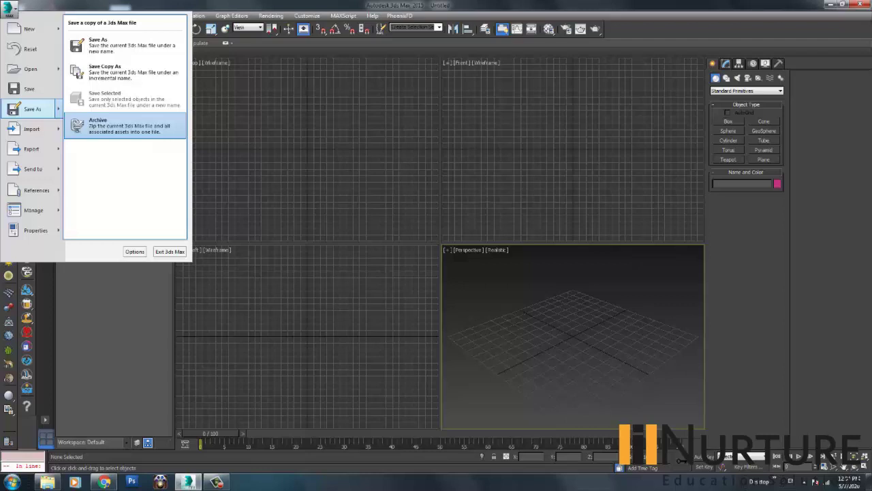
{"action": "left_click", "coordinate": [10, 8]}
{"action": "left_click", "coordinate": [10, 8]}
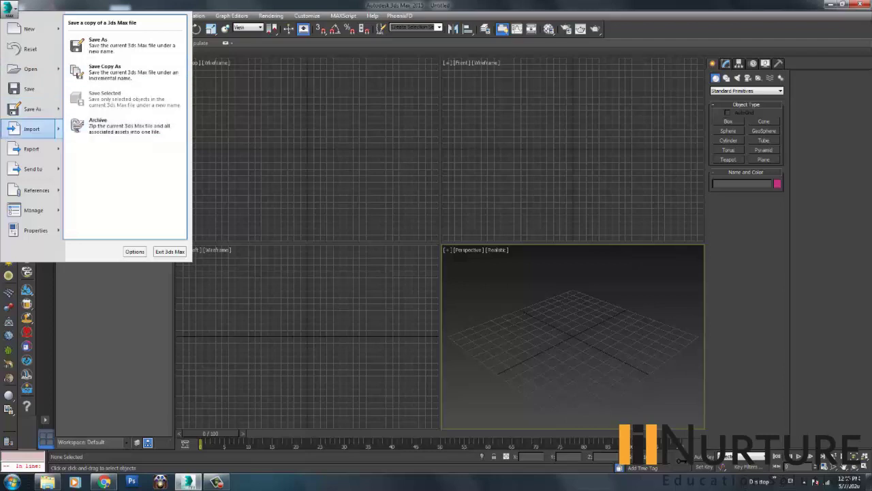
{"action": "mouse_move", "coordinate": [32, 129]}
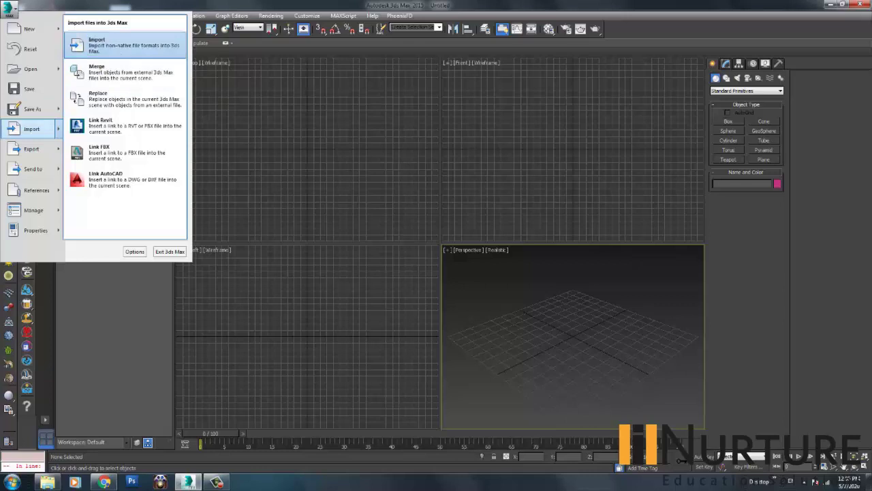
{"action": "key", "text": "Escape"}
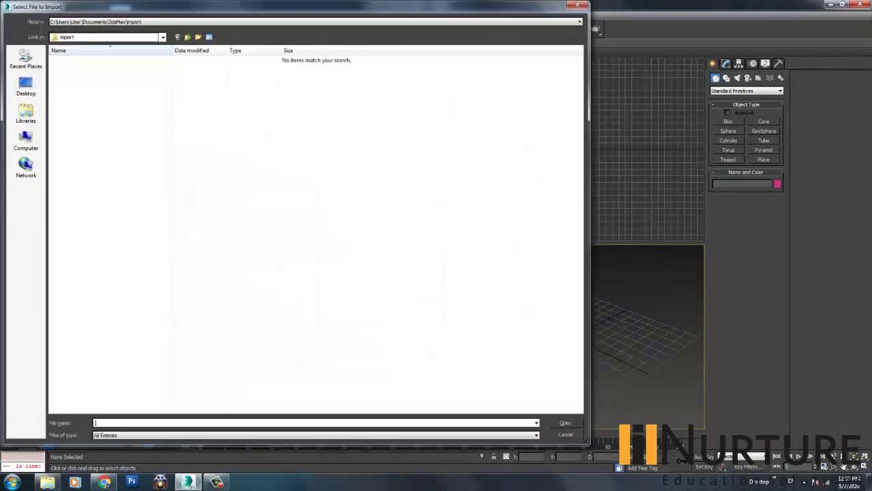
{"action": "left_click", "coordinate": [537, 434]}
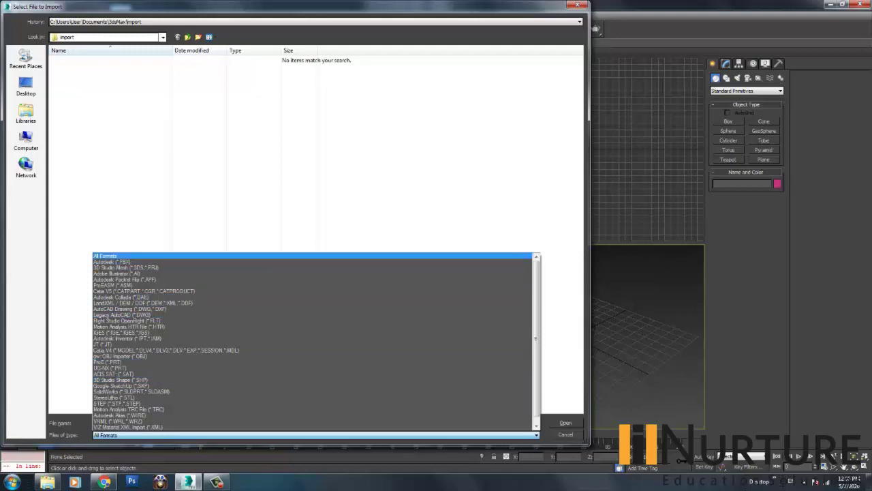
{"action": "key", "text": "Escape"}
{"action": "key", "text": "Escape"}
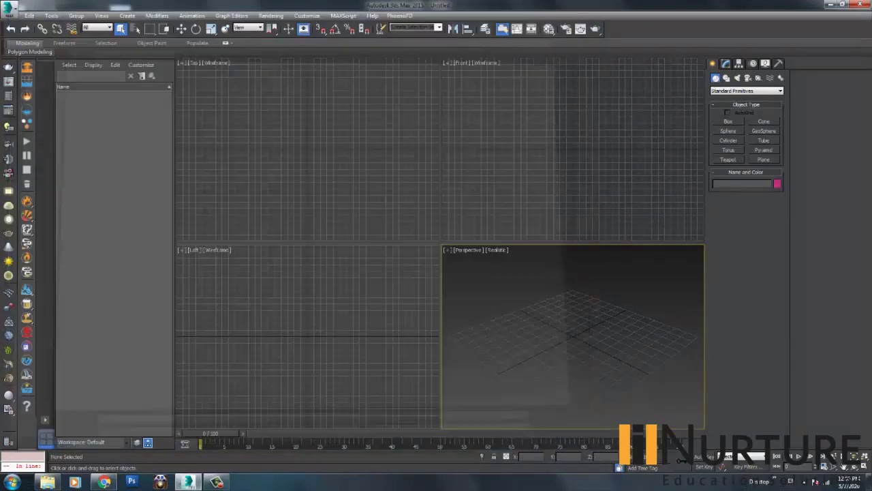
Look through the full list of importable file formats, keep All Formats, and cancel the import.
{"action": "left_click", "coordinate": [10, 7]}
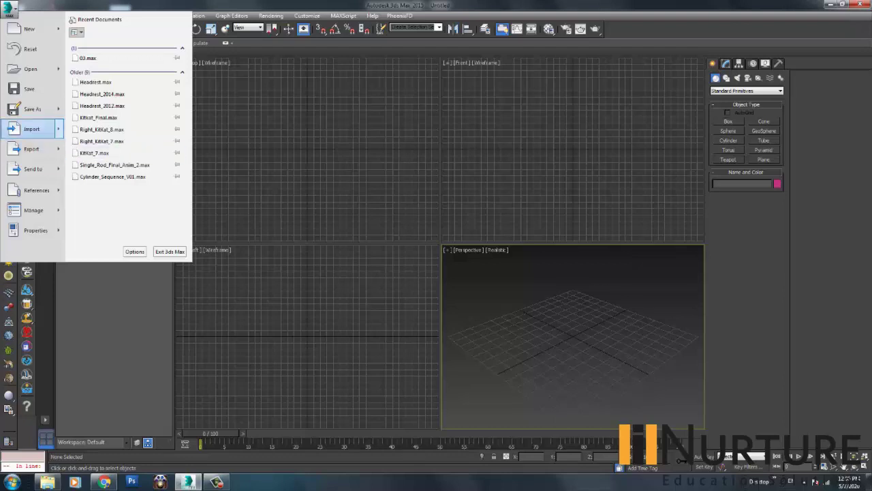
{"action": "mouse_move", "coordinate": [32, 129]}
{"action": "left_click", "coordinate": [102, 39]}
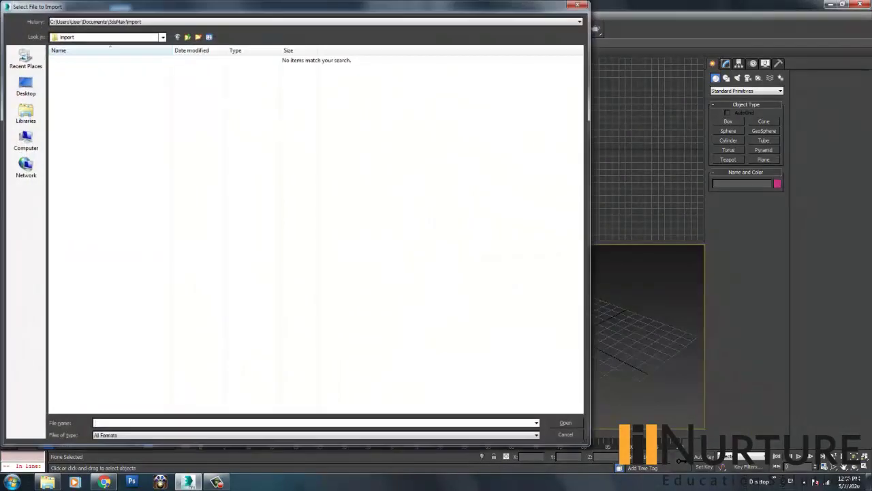
{"action": "left_click", "coordinate": [315, 434]}
{"action": "scroll", "coordinate": [316, 362], "scroll_direction": "down", "scroll_amount": 1}
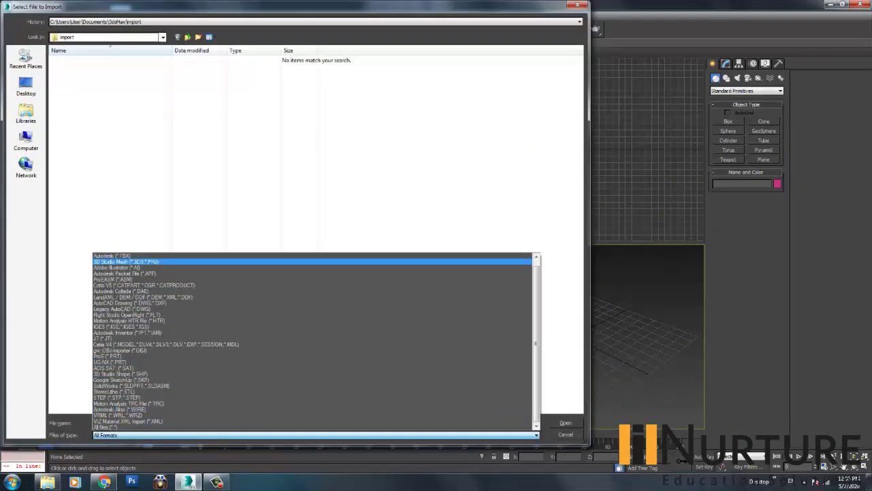
{"action": "scroll", "coordinate": [315, 426], "scroll_direction": "up", "scroll_amount": 1}
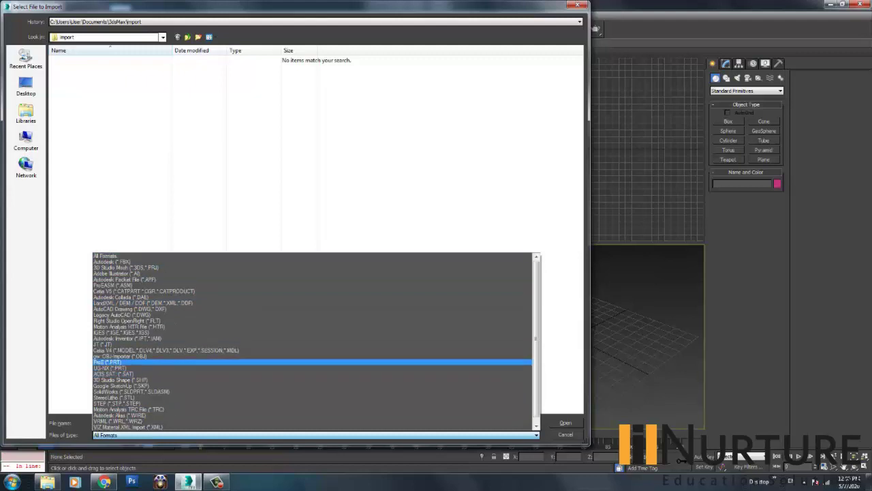
{"action": "left_click", "coordinate": [109, 256]}
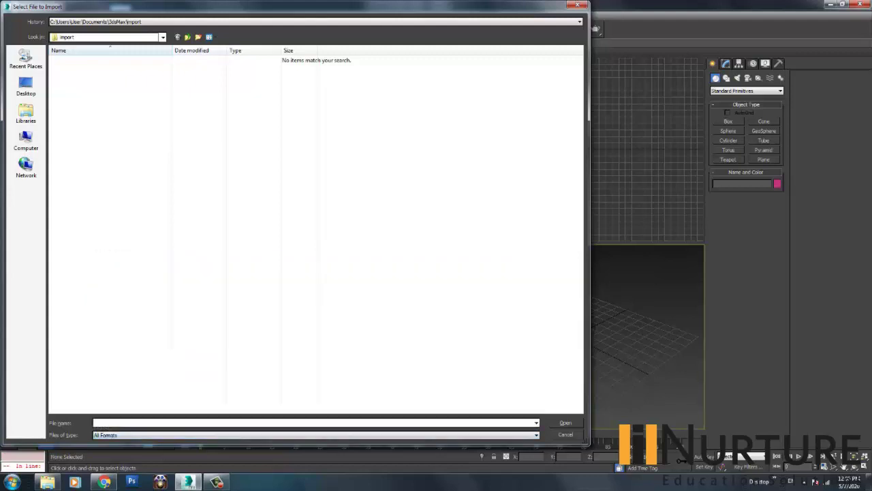
{"action": "left_click", "coordinate": [566, 434]}
{"action": "left_click", "coordinate": [308, 336]}
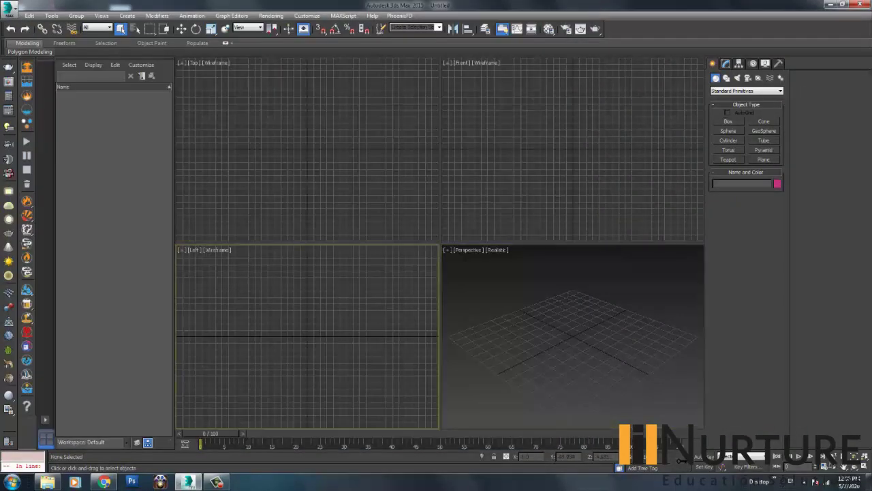
{"action": "left_click", "coordinate": [308, 150]}
{"action": "left_click", "coordinate": [572, 150]}
{"action": "left_click", "coordinate": [572, 337]}
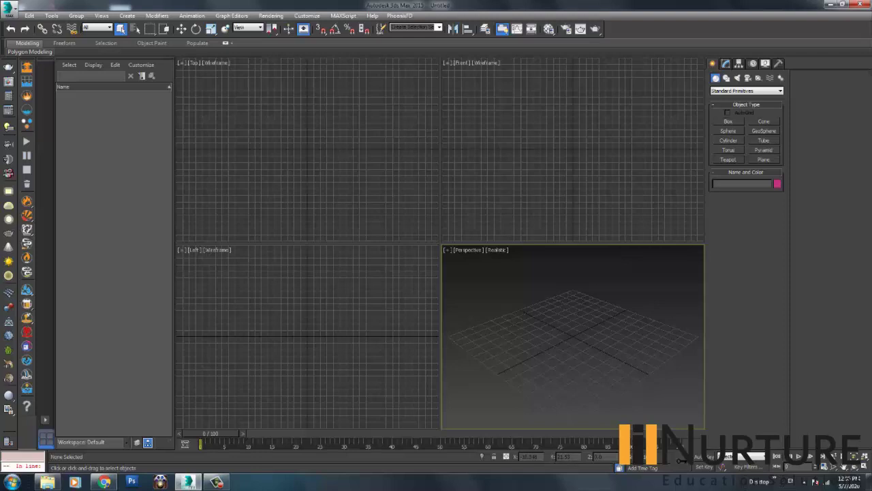
{"action": "left_click", "coordinate": [307, 334]}
{"action": "left_click", "coordinate": [307, 154]}
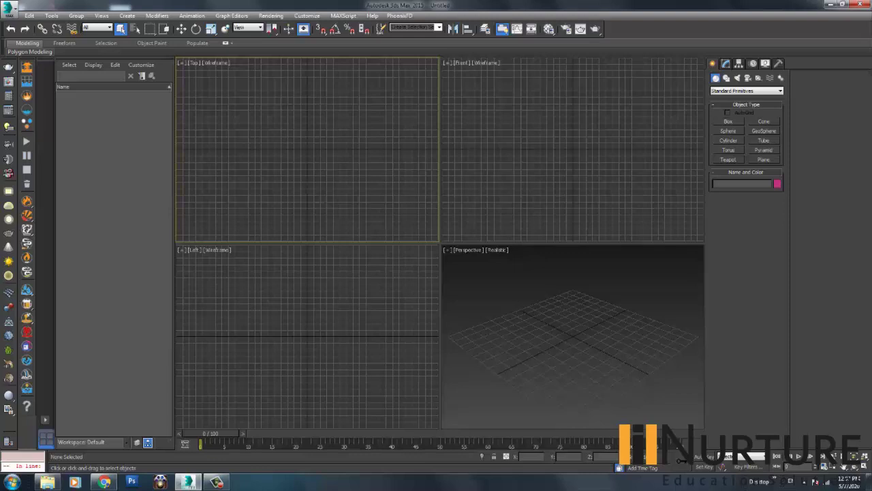
{"action": "left_click", "coordinate": [572, 336]}
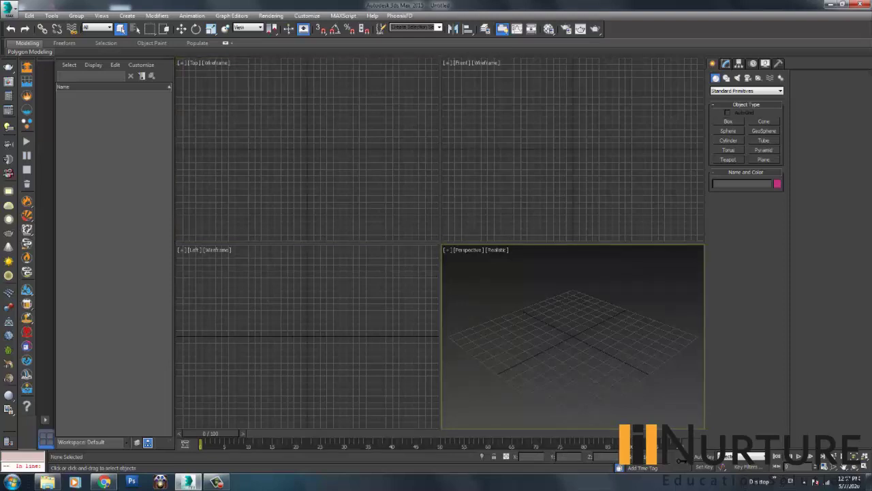
Review the importable file formats again, keeping All Formats, cancel the import, and recheck the Import command.
{"action": "left_click", "coordinate": [8, 9]}
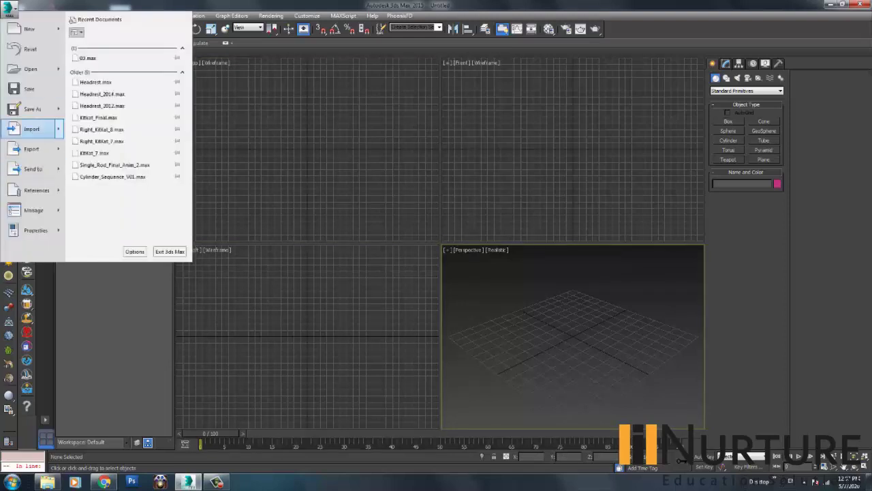
{"action": "mouse_move", "coordinate": [34, 129]}
{"action": "left_click", "coordinate": [88, 41]}
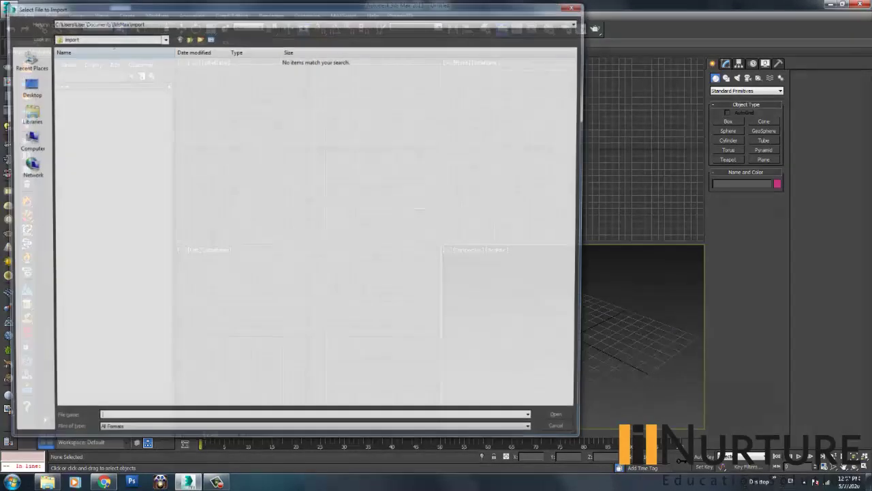
{"action": "left_click", "coordinate": [315, 435]}
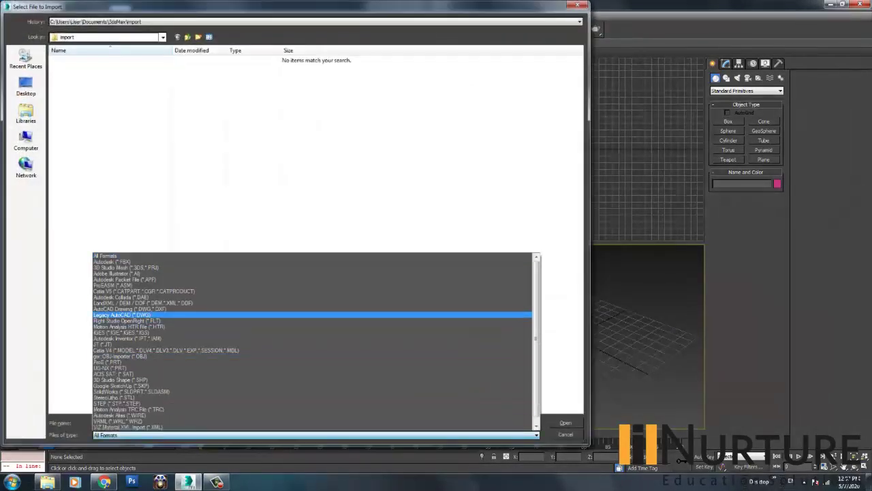
{"action": "left_click", "coordinate": [105, 255]}
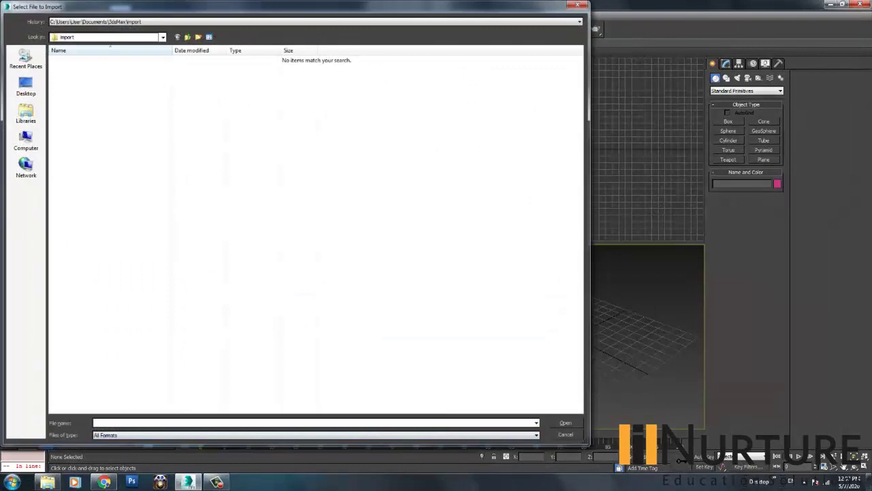
{"action": "left_click", "coordinate": [566, 434]}
{"action": "left_click", "coordinate": [9, 8]}
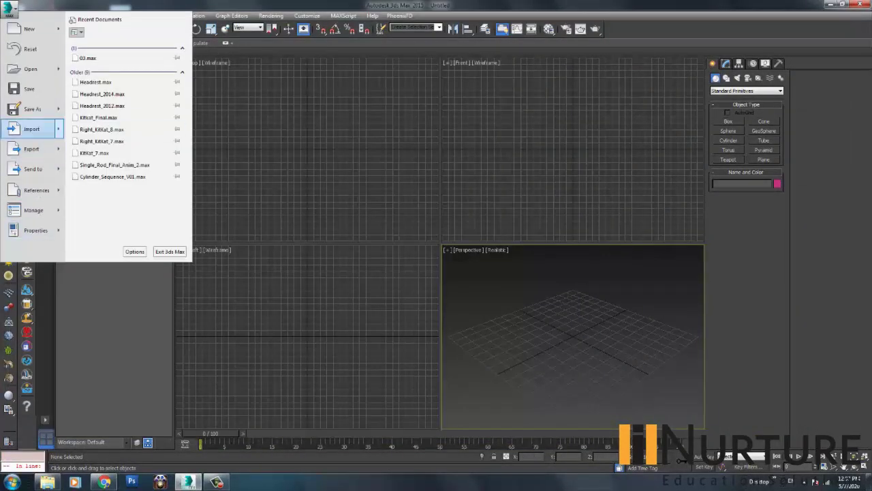
{"action": "mouse_move", "coordinate": [32, 128]}
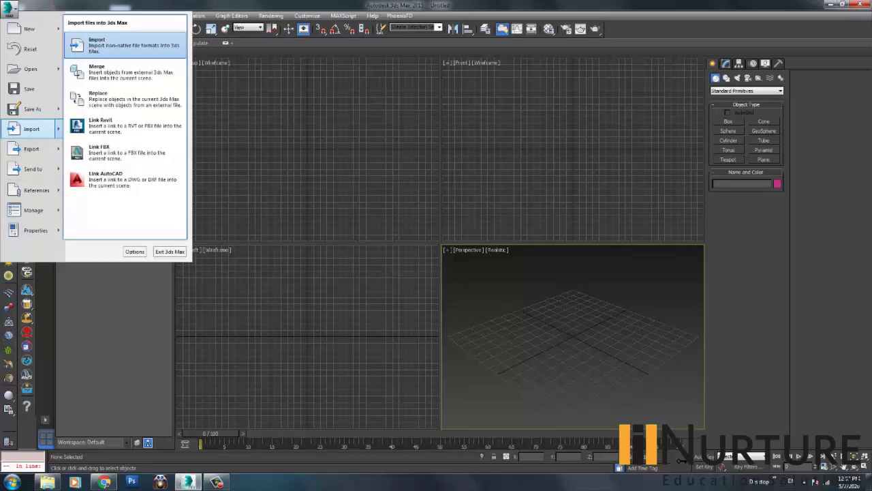
{"action": "left_click", "coordinate": [123, 45]}
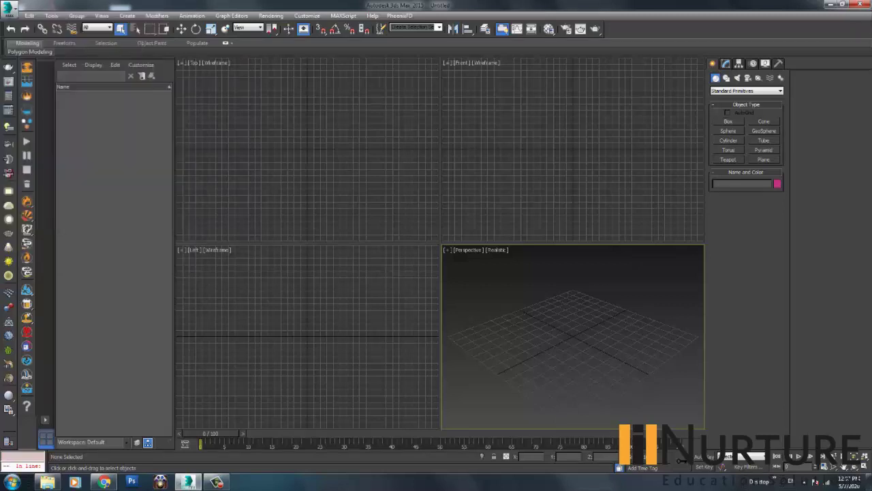
Check which file types the Merge command accepts, then cancel the merge.
{"action": "left_click", "coordinate": [9, 9]}
{"action": "mouse_move", "coordinate": [32, 129]}
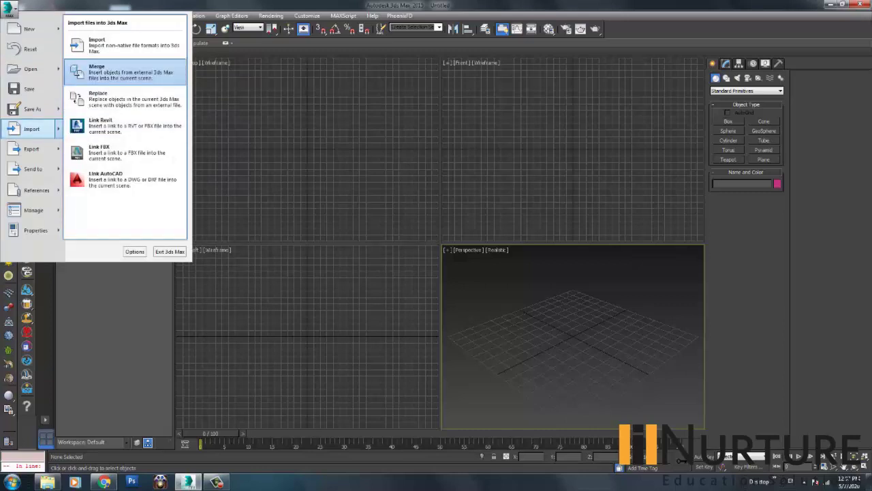
{"action": "left_click", "coordinate": [109, 72]}
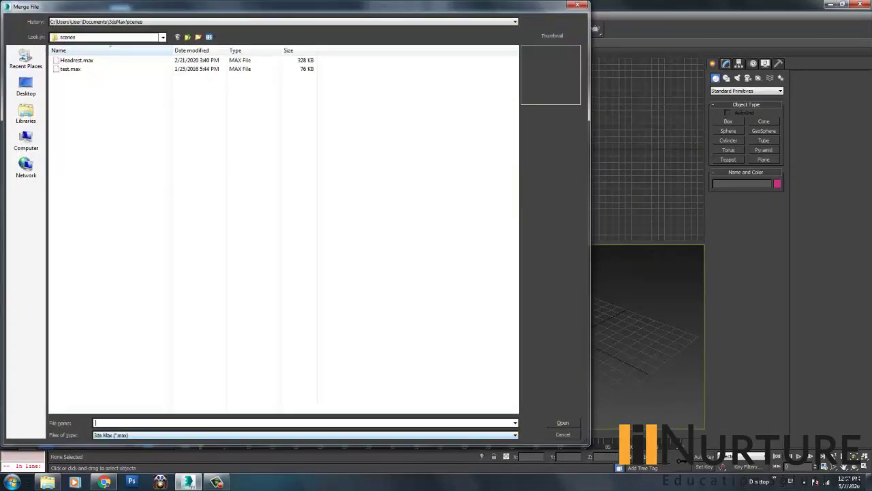
{"action": "left_click", "coordinate": [305, 434]}
{"action": "left_click", "coordinate": [306, 435]}
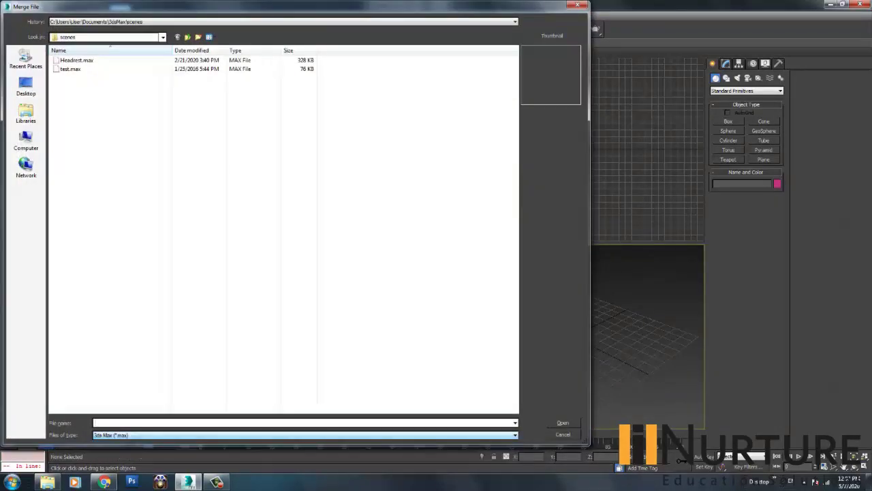
{"action": "left_click", "coordinate": [563, 434]}
In the Perspective viewport, create a box about 38 × 31 × 27 units and a plane about 140 units square beneath it.
{"action": "left_click", "coordinate": [728, 121]}
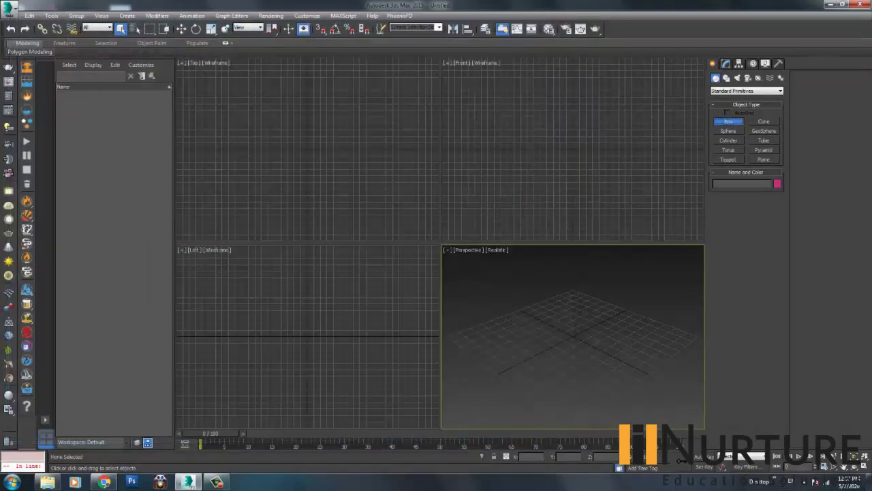
{"action": "left_click_drag", "start_coordinate": [520, 342], "coordinate": [584, 373]}
{"action": "left_click", "coordinate": [584, 321]}
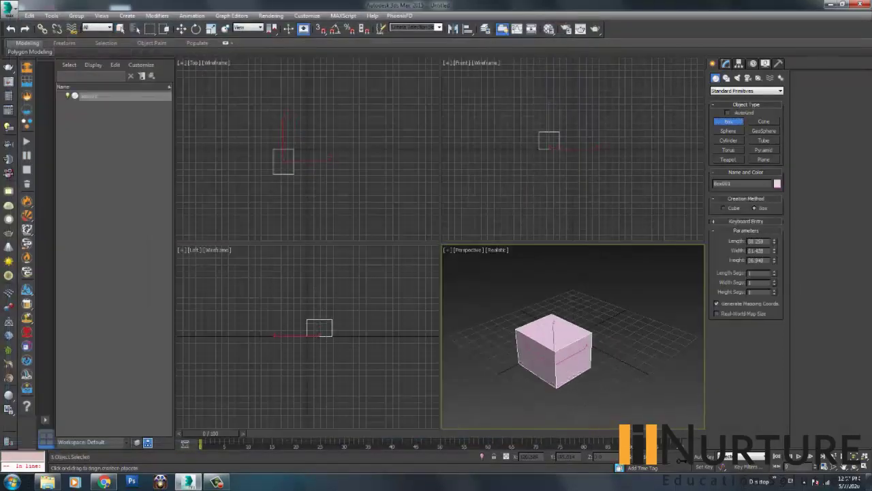
{"action": "left_click", "coordinate": [764, 159]}
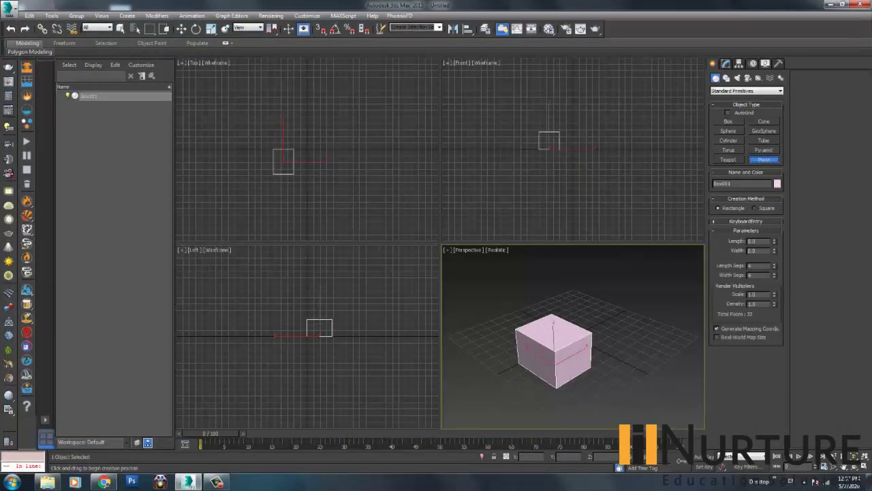
{"action": "left_click_drag", "start_coordinate": [573, 291], "coordinate": [571, 429]}
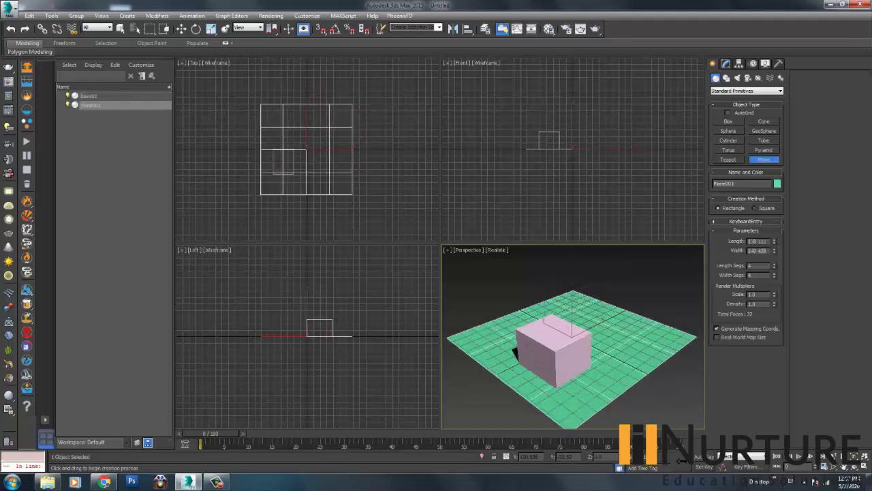
Create a sphere of about 13 units radius on the plane beside the box and raise it about 11 units.
{"action": "left_click", "coordinate": [728, 130]}
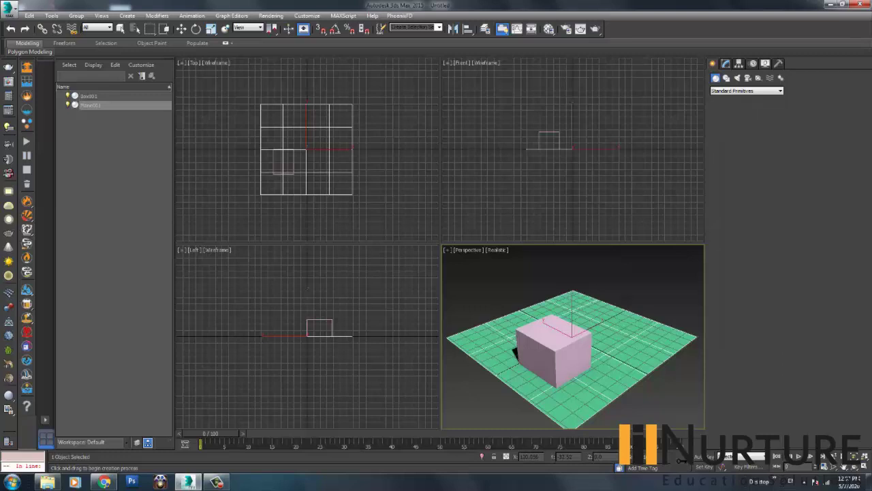
{"action": "left_click_drag", "start_coordinate": [644, 328], "coordinate": [661, 323]}
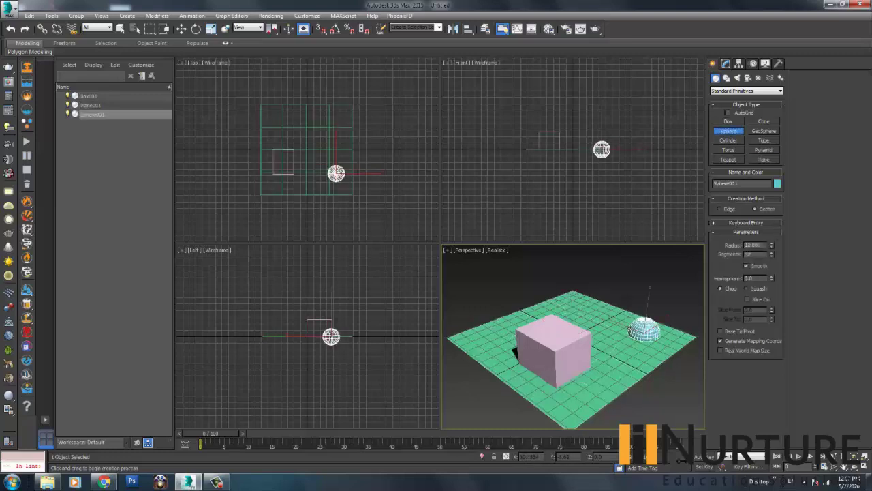
{"action": "key", "text": "w"}
{"action": "left_click_drag", "start_coordinate": [650, 290], "coordinate": [649, 286]}
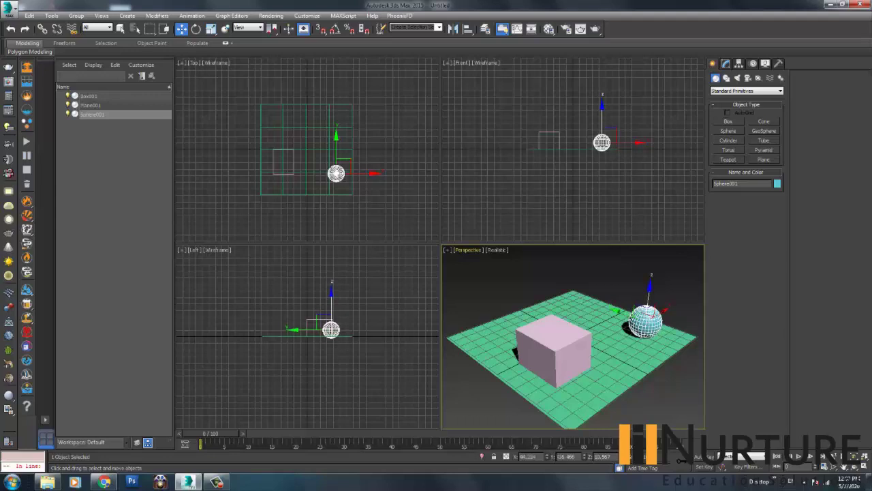
Start merging into the current scene with Headrest.max from the scenes folder as the source file.
{"action": "left_click", "coordinate": [10, 8]}
{"action": "mouse_move", "coordinate": [32, 128]}
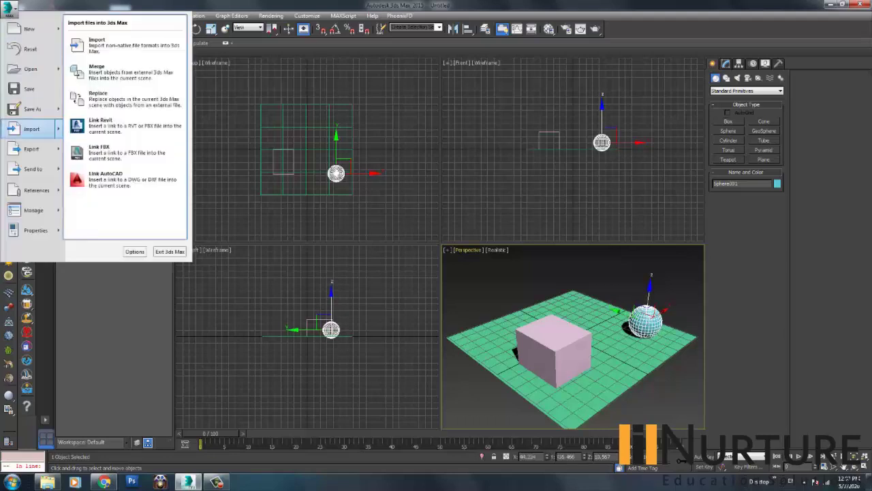
{"action": "left_click", "coordinate": [96, 71]}
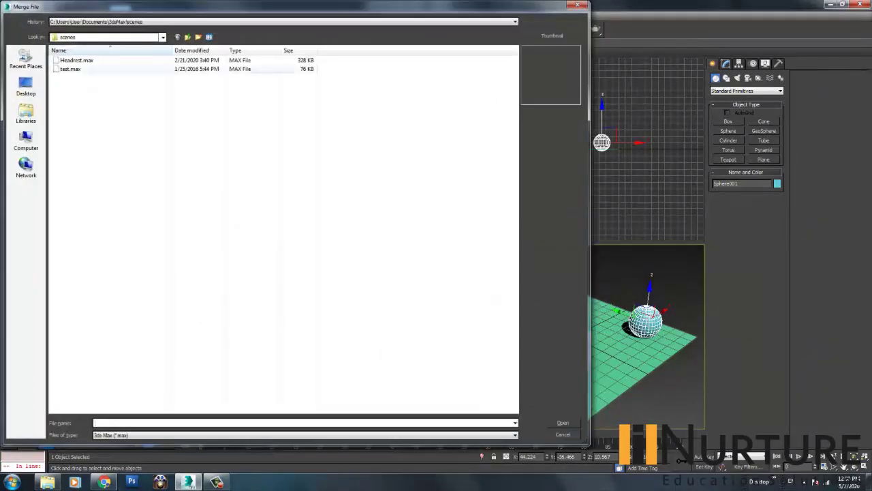
{"action": "left_click", "coordinate": [76, 60]}
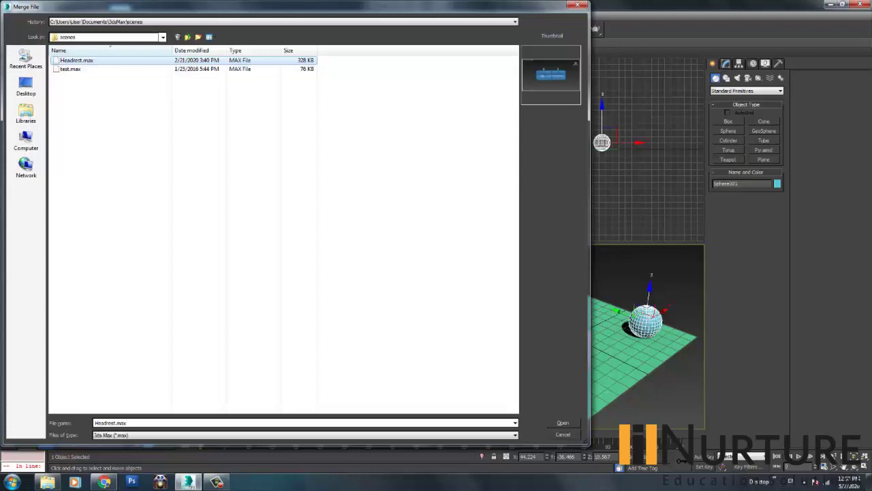
{"action": "key", "text": "Return"}
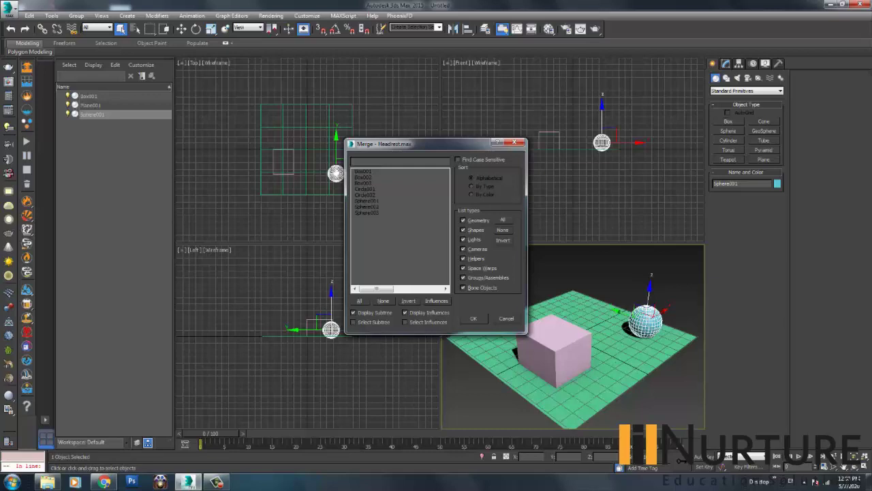
Merge Sphere001, Sphere002 and Sphere003 into the scene, resolving the name conflict for all duplicates at once.
{"action": "left_click", "coordinate": [367, 201]}
{"action": "left_click", "coordinate": [367, 212], "text": "shift"}
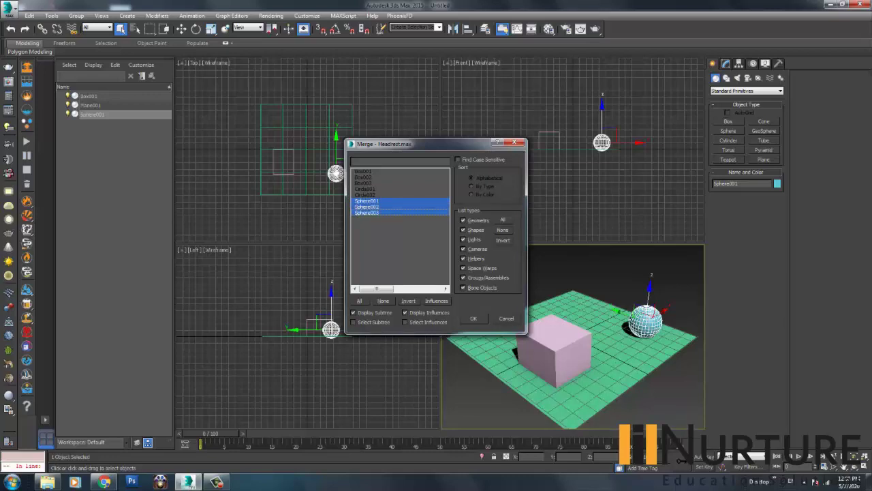
{"action": "left_click", "coordinate": [473, 318]}
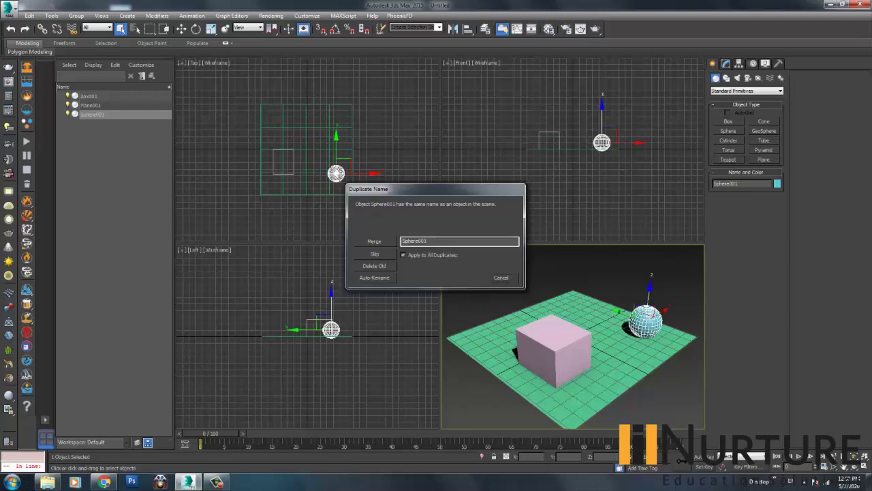
{"action": "key", "text": "Return"}
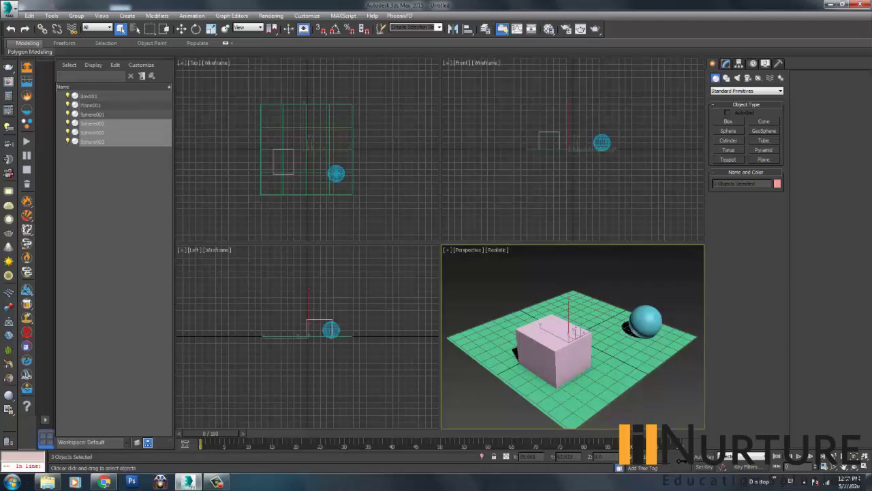
Raise the three merged spheres vertically to a position above the box and inspect them.
{"action": "key", "text": "w"}
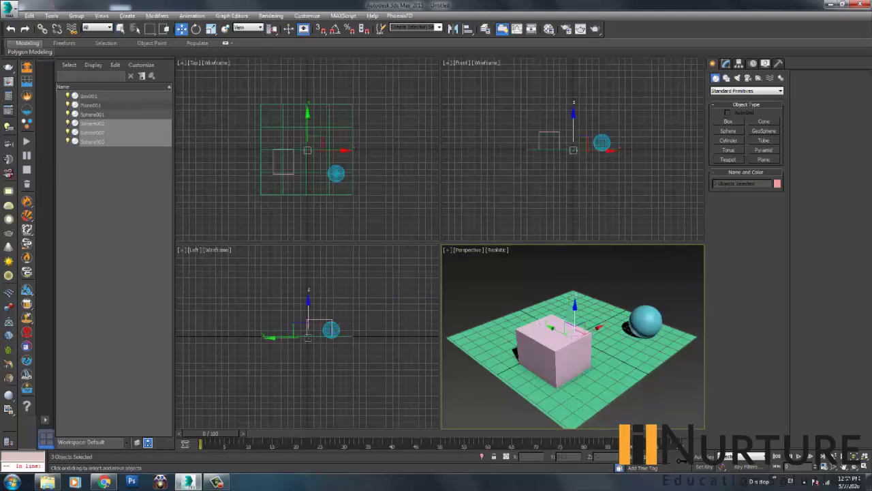
{"action": "middle_click_drag", "start_coordinate": [556, 382], "coordinate": [575, 394], "text": "alt"}
{"action": "scroll", "coordinate": [558, 399], "scroll_direction": "up", "scroll_amount": 5}
{"action": "left_click_drag", "start_coordinate": [561, 319], "coordinate": [562, 249]}
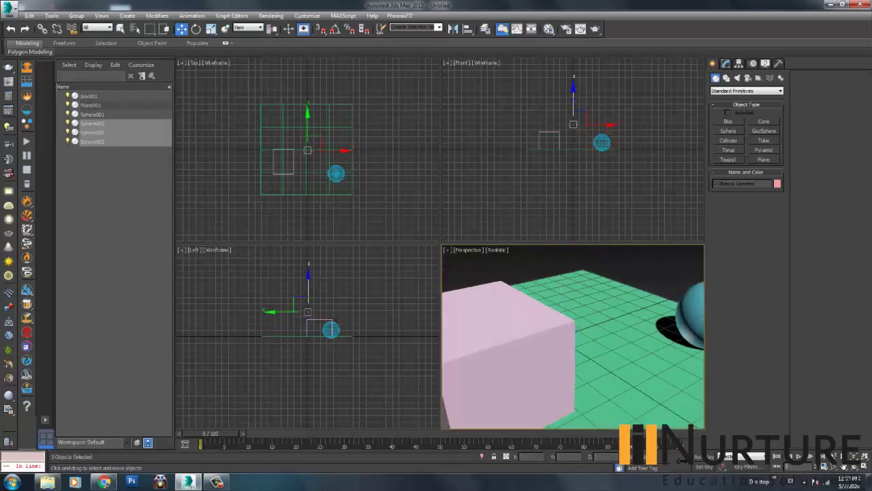
{"action": "key", "text": "z"}
{"action": "left_click_drag", "start_coordinate": [459, 288], "coordinate": [654, 379]}
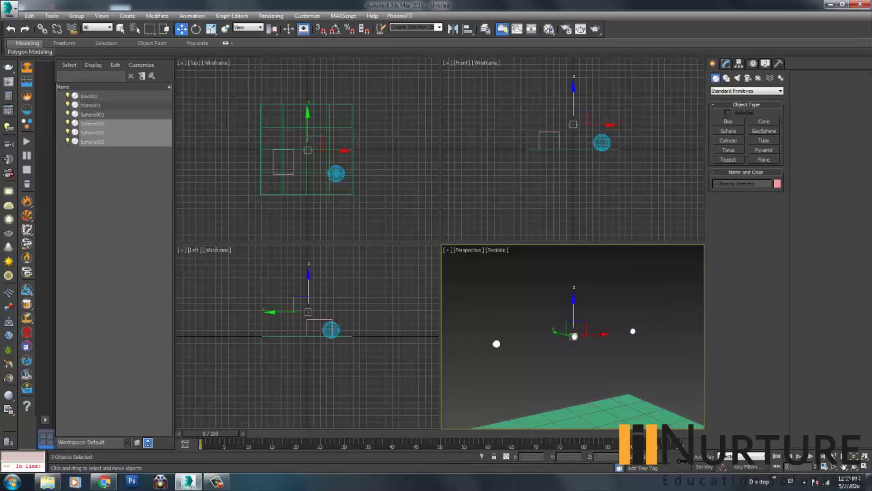
{"action": "key", "text": "shift+z"}
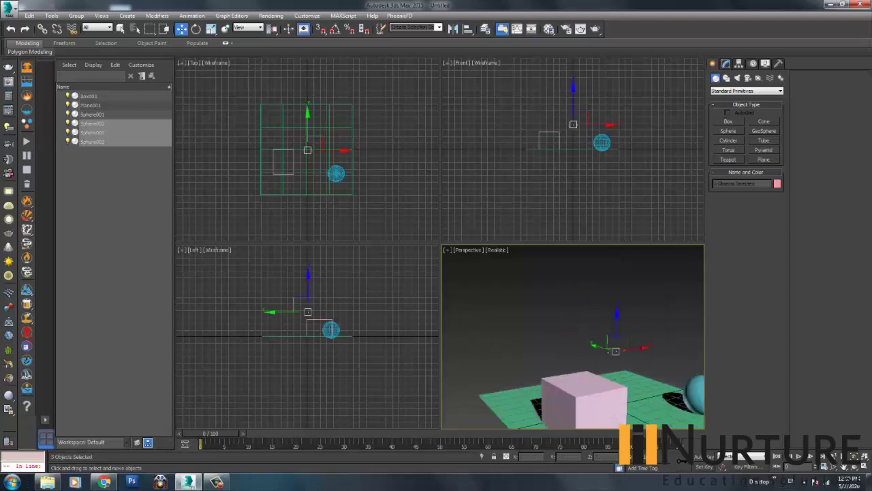
{"action": "key", "text": "shift+z"}
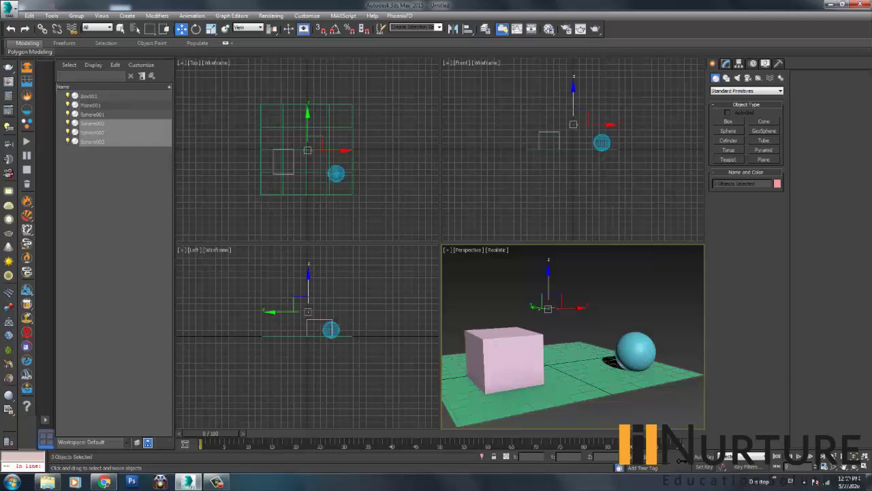
Delete the three merged spheres, leaving only the original box, plane and sphere in the scene.
{"action": "key", "text": "Delete"}
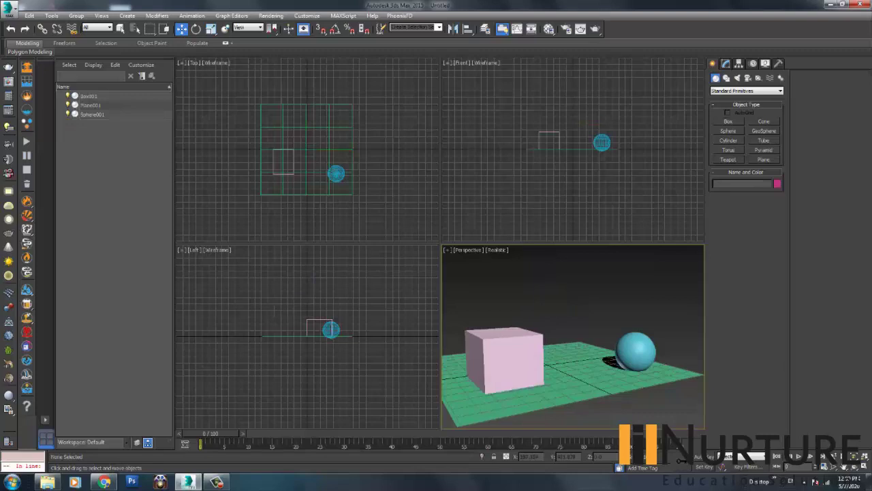
{"action": "key", "text": "shift+z"}
{"action": "key", "text": "shift+z"}
Examine the commands for importing, merging, replacing and linking Revit, FBX and AutoCAD files.
{"action": "left_click", "coordinate": [9, 9]}
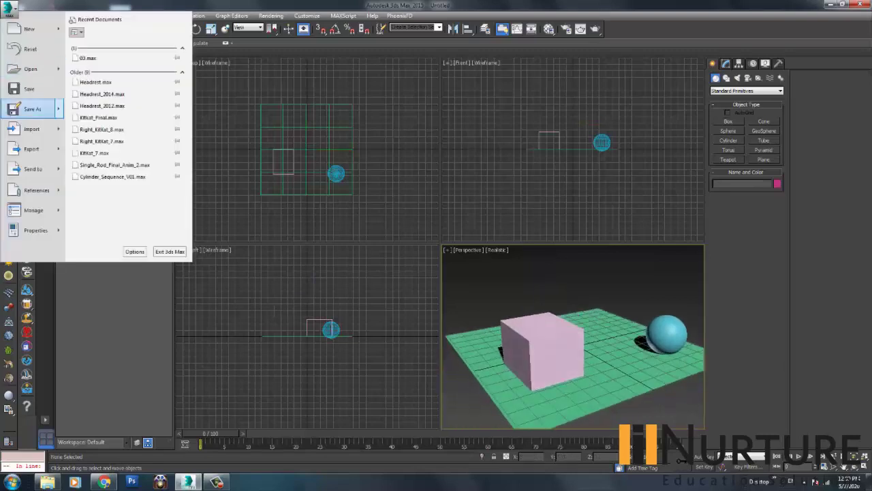
{"action": "mouse_move", "coordinate": [32, 128]}
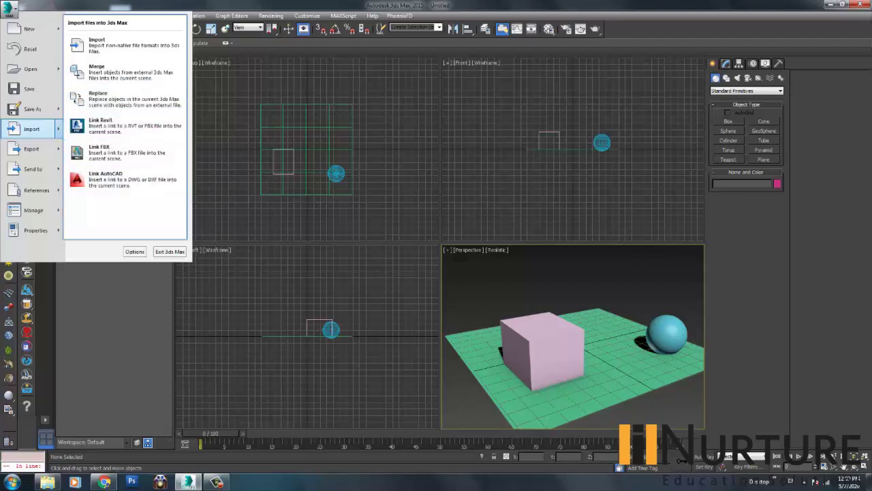
{"action": "key", "text": "Escape"}
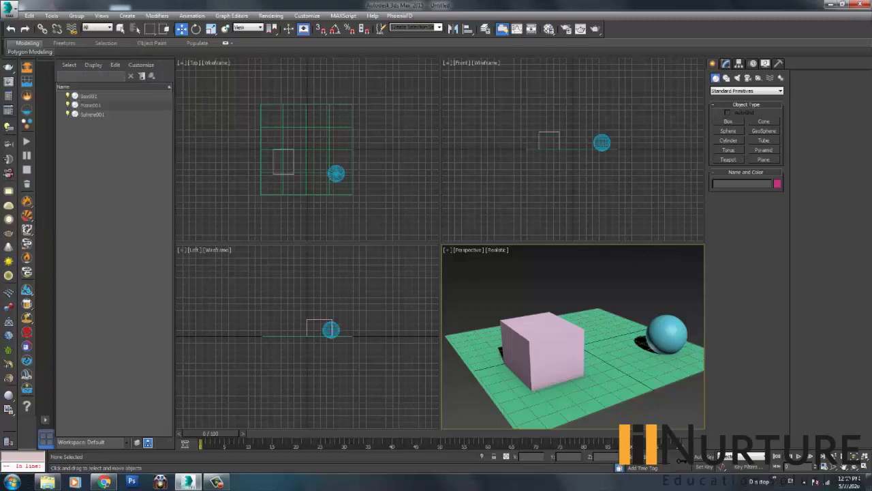
{"action": "key", "text": "alt+f"}
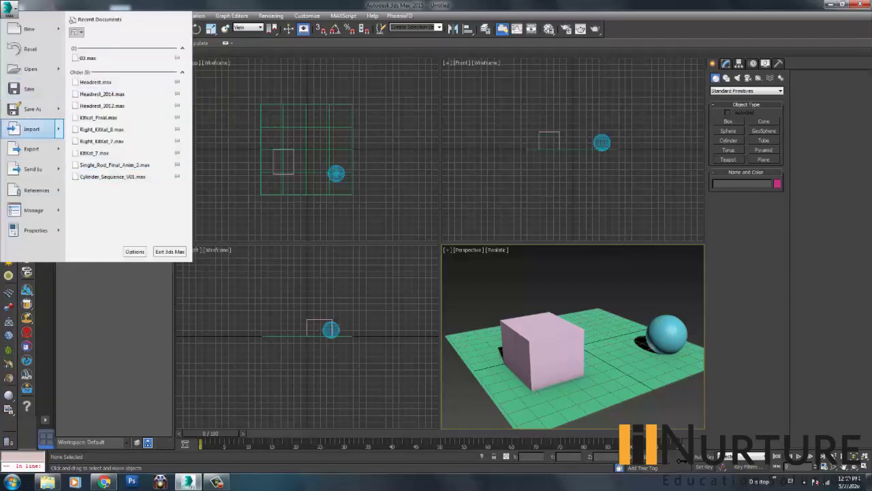
{"action": "key", "text": "Up"}
{"action": "key", "text": "Up"}
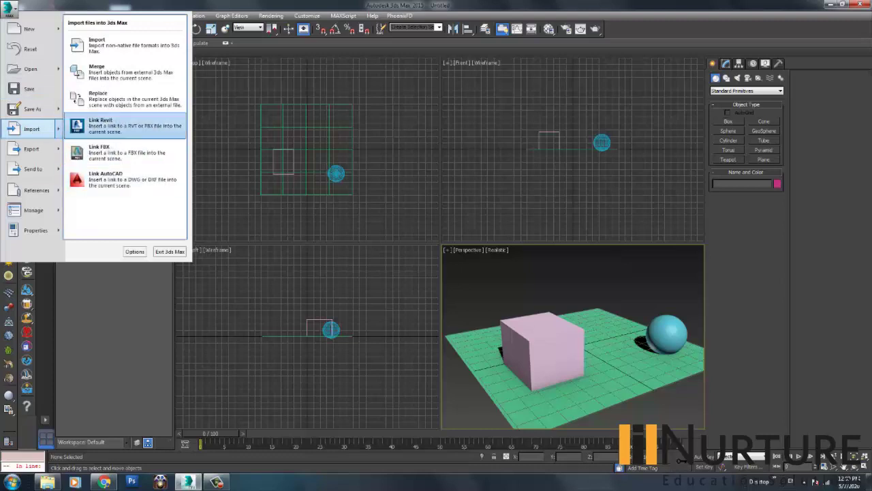
{"action": "key", "text": "Down"}
{"action": "key", "text": "Down"}
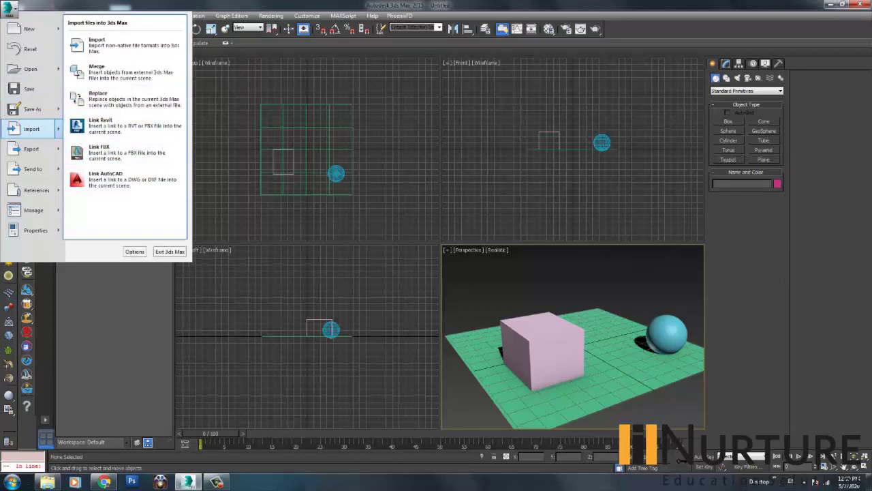
{"action": "key", "text": "Escape"}
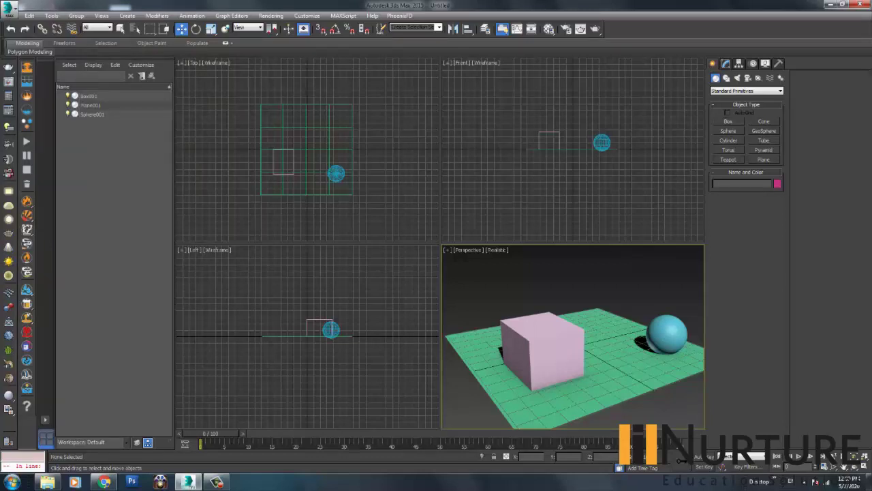
Look over the available export commands with nothing selected in the scene.
{"action": "left_click", "coordinate": [9, 9]}
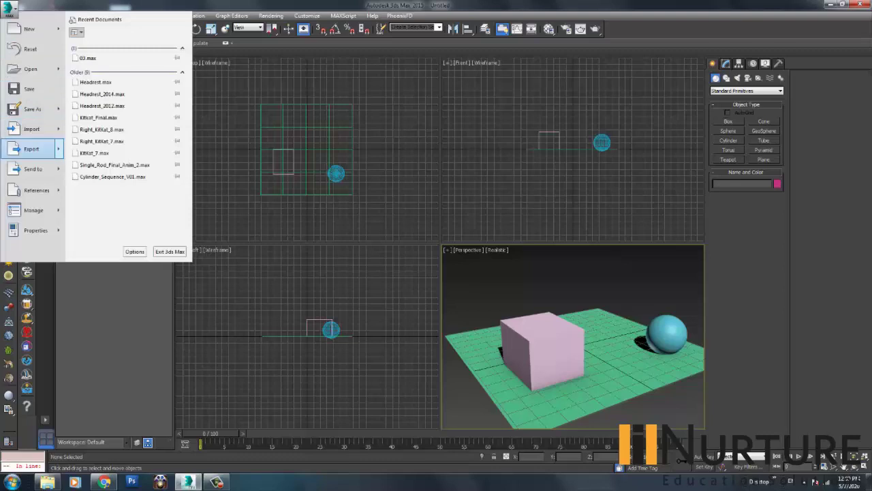
{"action": "mouse_move", "coordinate": [32, 148]}
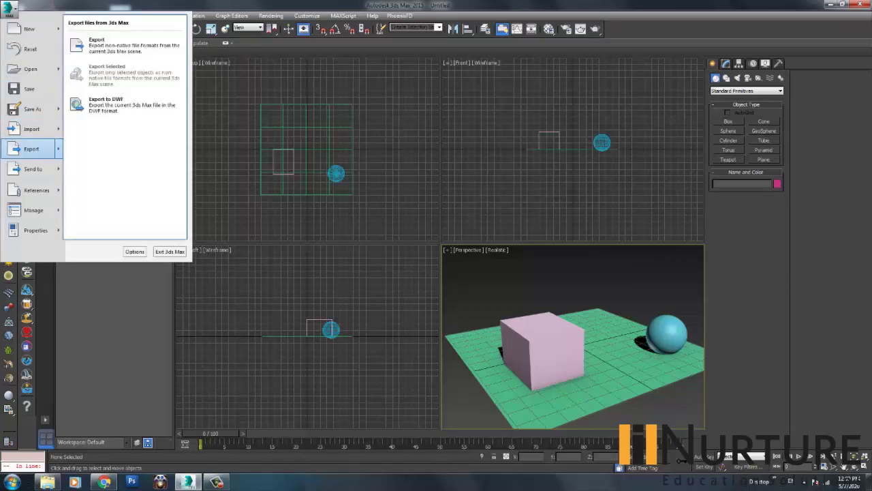
{"action": "key", "text": "Escape"}
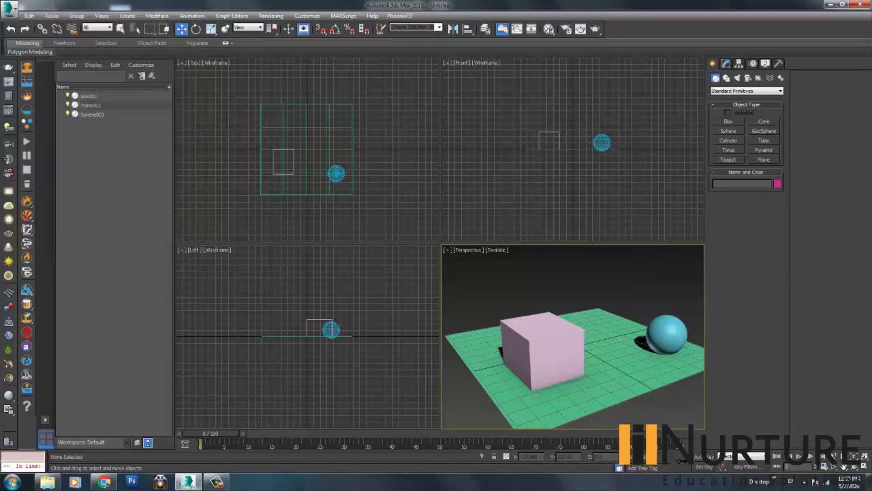
Select the box, plane and sphere, review the file formats offered for exporting the scene, and cancel the export without saving.
{"action": "key", "text": "ctrl+a"}
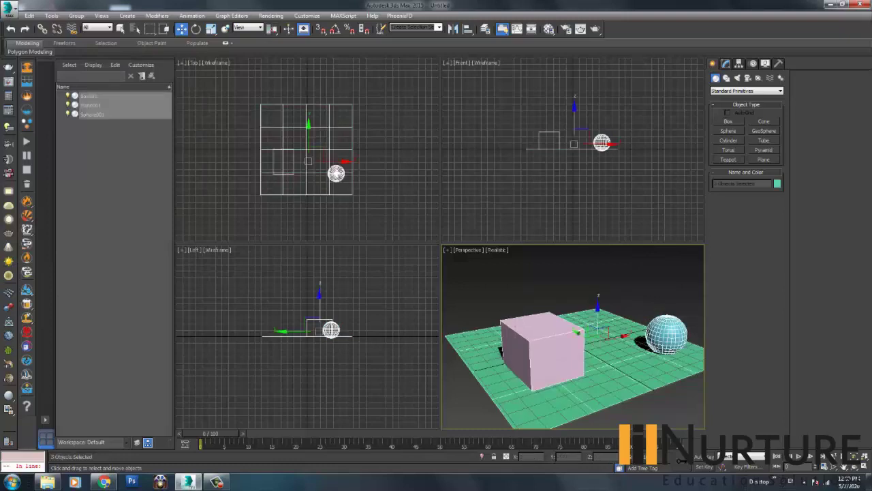
{"action": "left_click", "coordinate": [507, 283]}
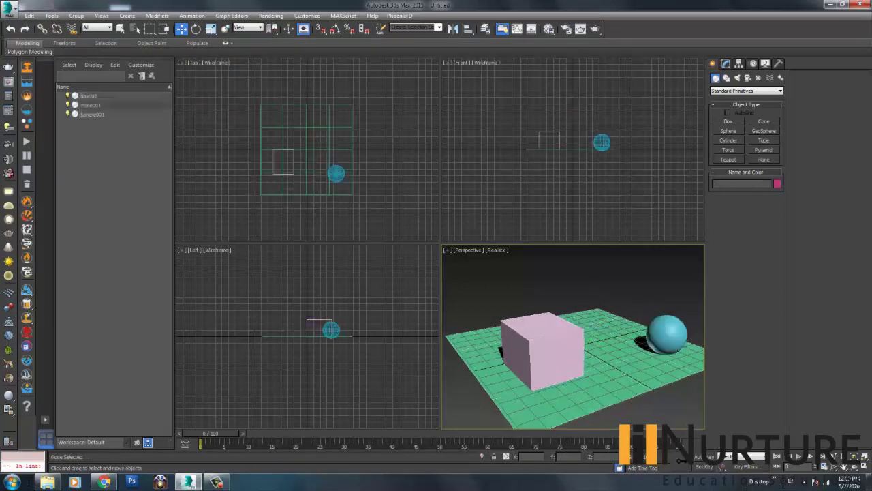
{"action": "left_click_drag", "start_coordinate": [502, 286], "coordinate": [656, 376]}
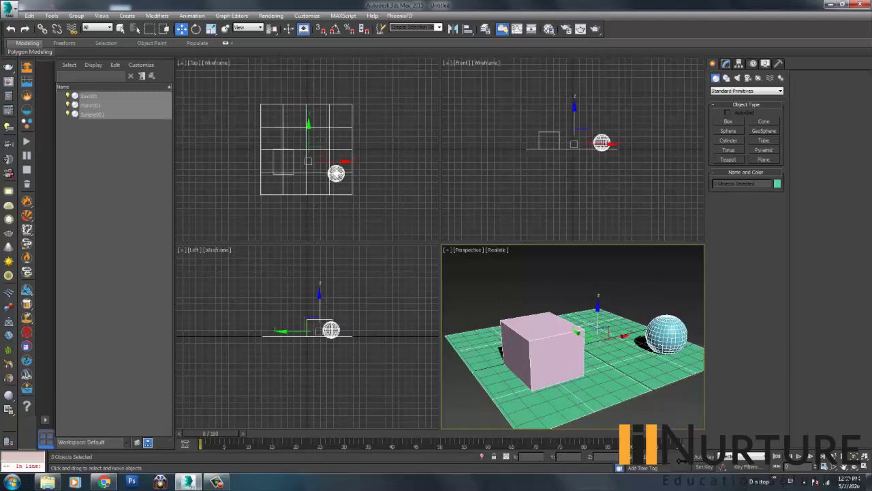
{"action": "left_click", "coordinate": [8, 7]}
{"action": "mouse_move", "coordinate": [32, 148]}
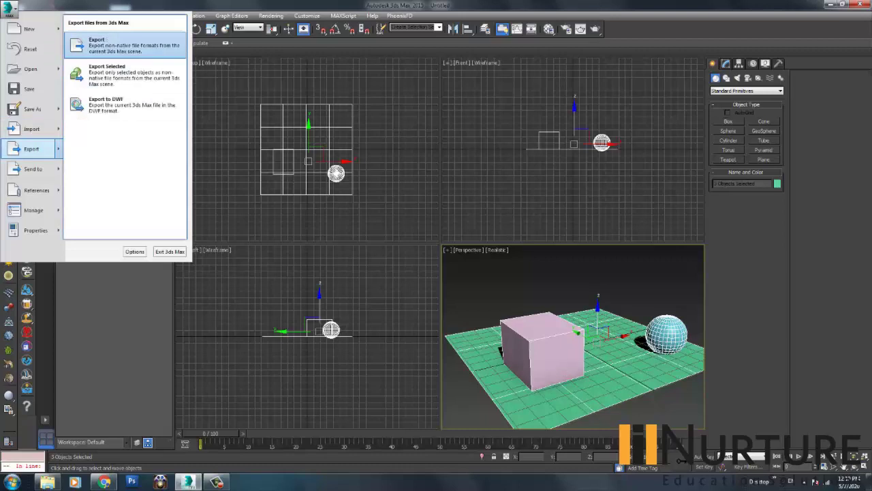
{"action": "left_click", "coordinate": [103, 45]}
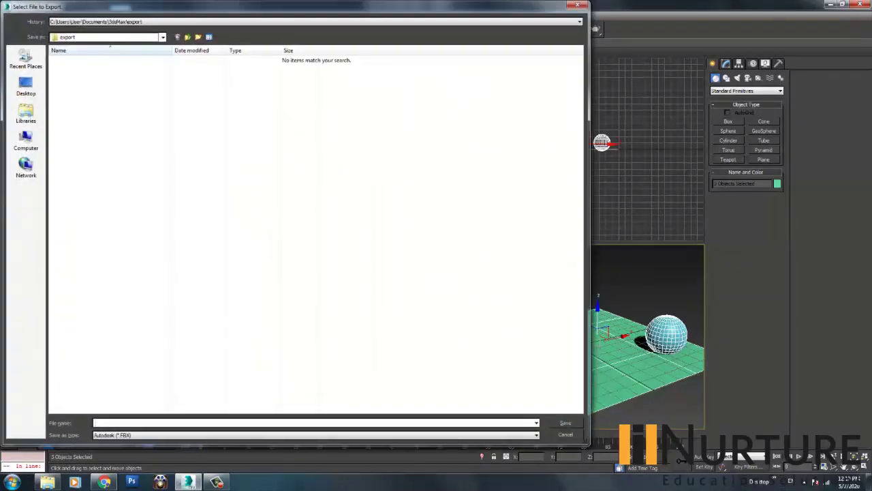
{"action": "left_click", "coordinate": [314, 434]}
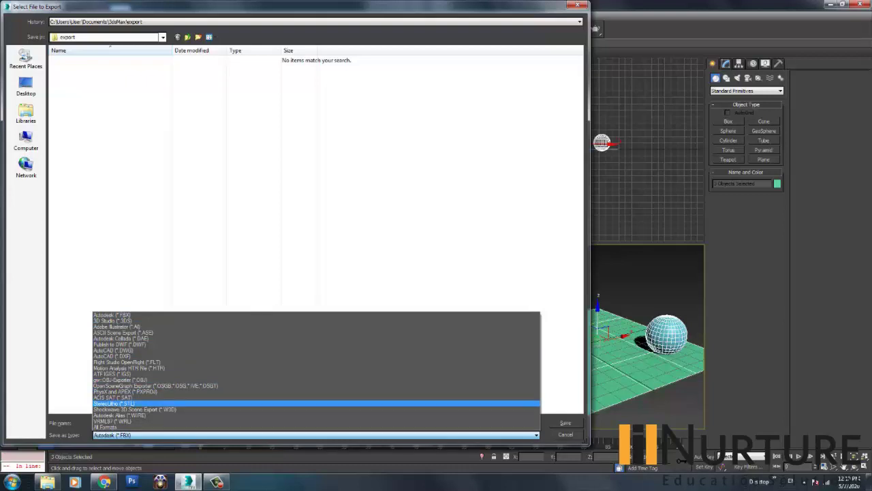
{"action": "left_click", "coordinate": [123, 315]}
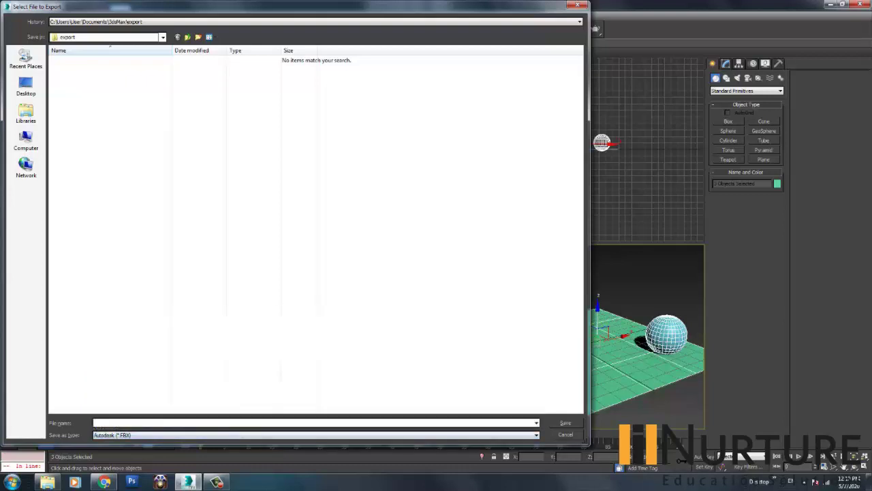
{"action": "left_click", "coordinate": [565, 434]}
{"action": "left_click", "coordinate": [502, 287]}
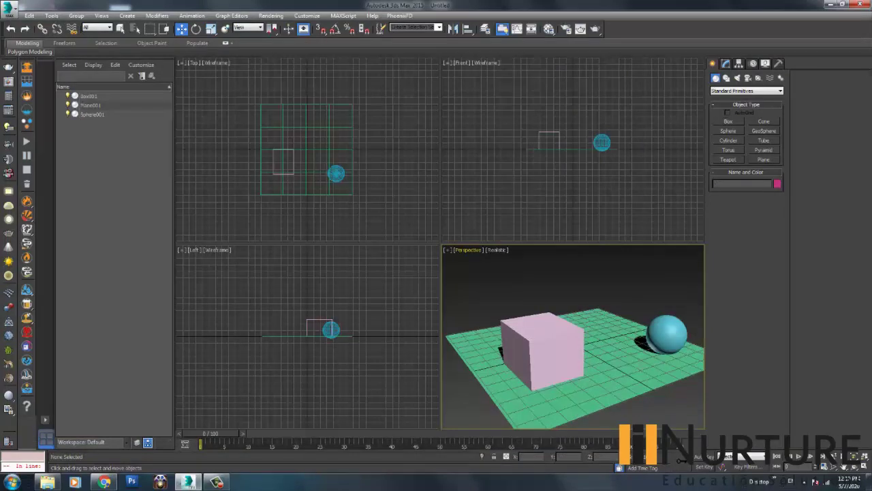
Select only the sphere in the perspective view and examine the Export Selected command.
{"action": "left_click", "coordinate": [9, 9]}
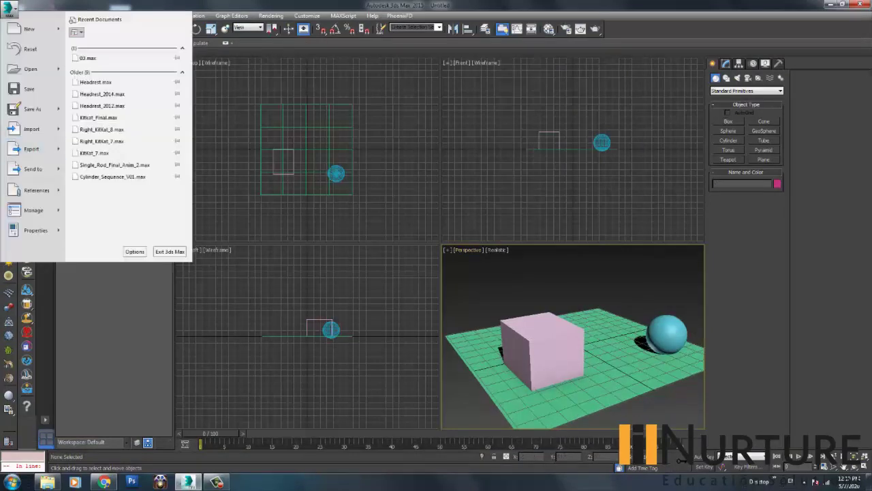
{"action": "left_click", "coordinate": [627, 334]}
{"action": "left_click", "coordinate": [666, 334]}
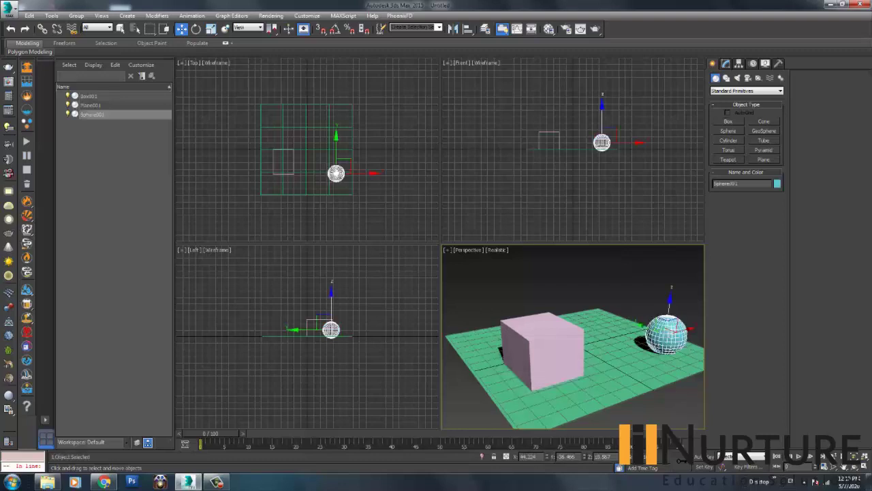
{"action": "left_click", "coordinate": [10, 8]}
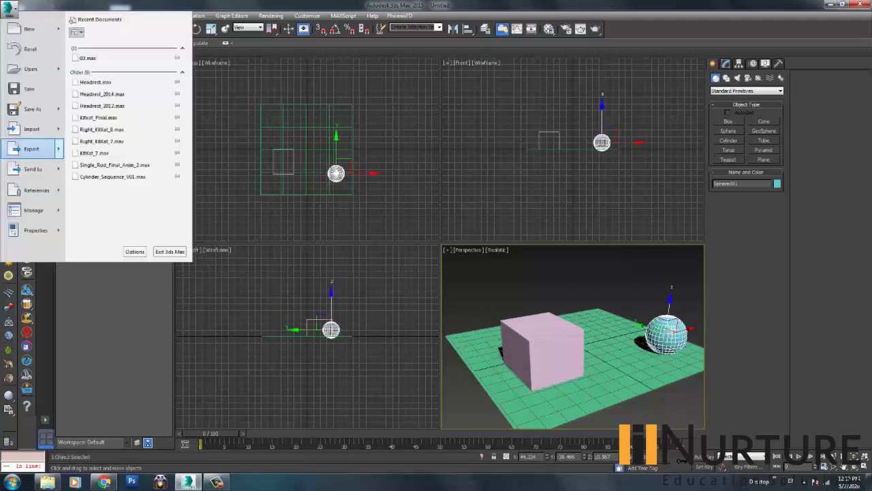
{"action": "mouse_move", "coordinate": [32, 149]}
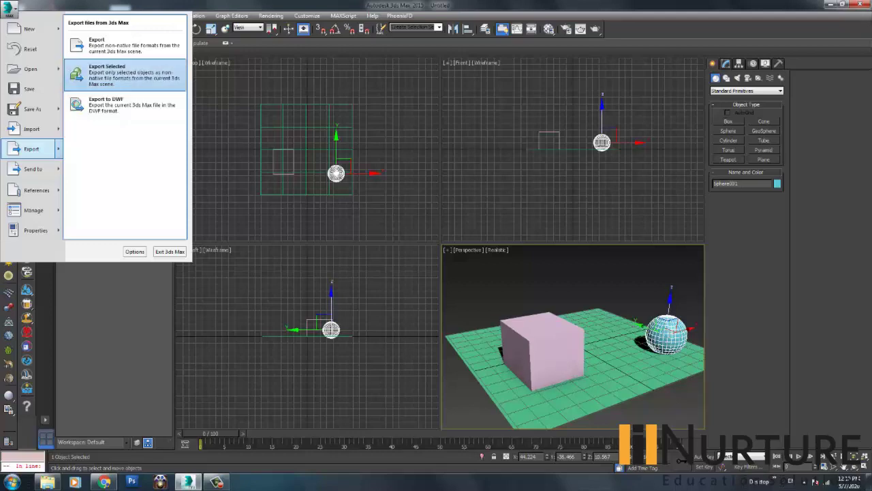
{"action": "left_click", "coordinate": [109, 72]}
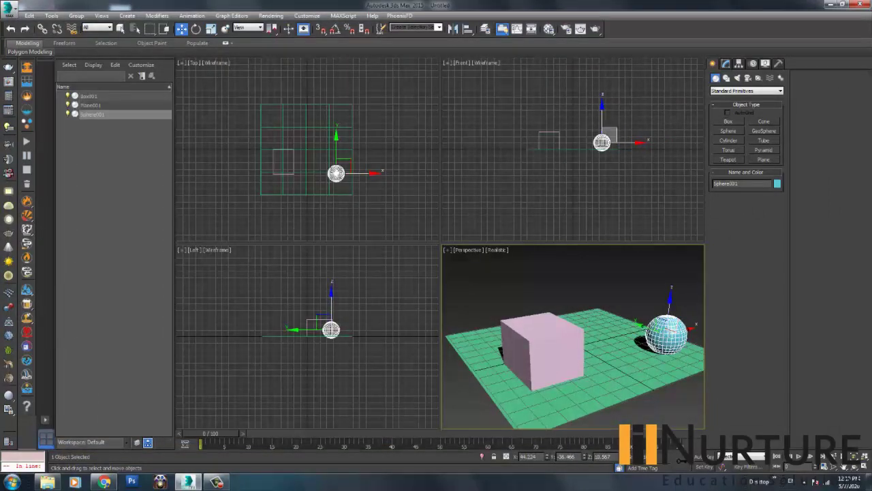
Open Asset Tracking for the current scene and reposition its window over the viewports.
{"action": "left_click", "coordinate": [8, 7]}
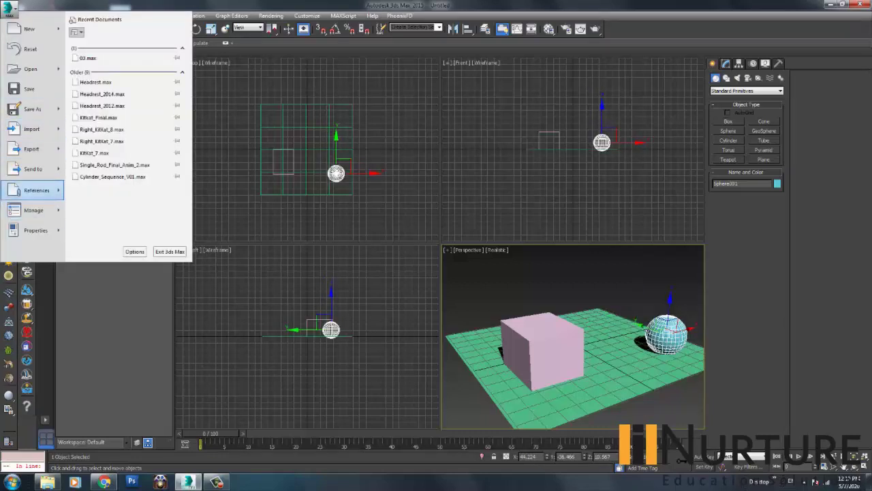
{"action": "mouse_move", "coordinate": [35, 191]}
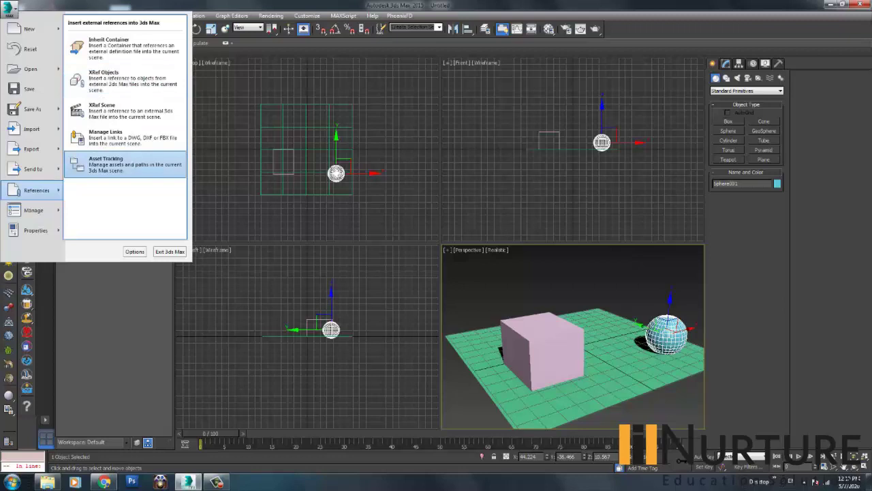
{"action": "left_click", "coordinate": [126, 163]}
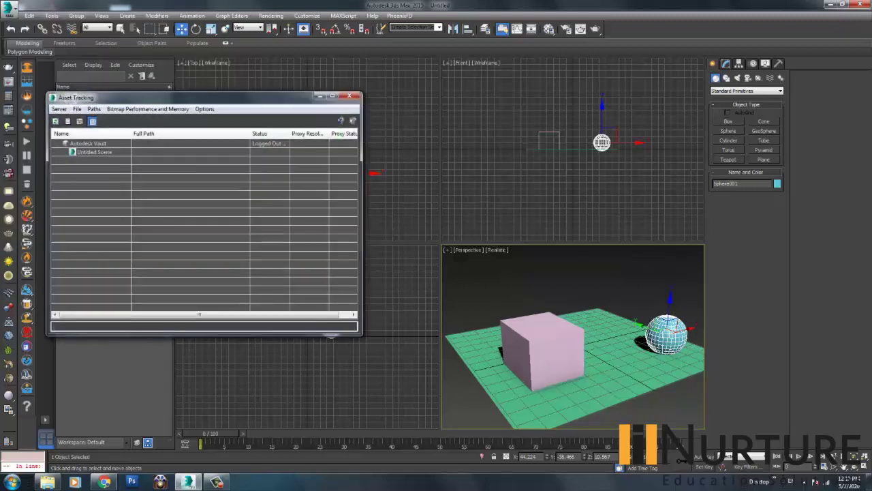
{"action": "left_click_drag", "start_coordinate": [184, 98], "coordinate": [334, 99]}
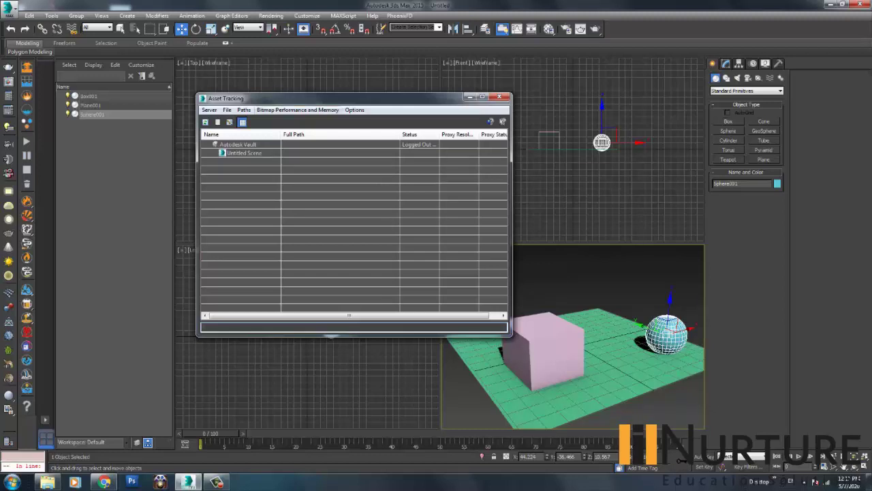
{"action": "left_click_drag", "start_coordinate": [273, 98], "coordinate": [220, 82]}
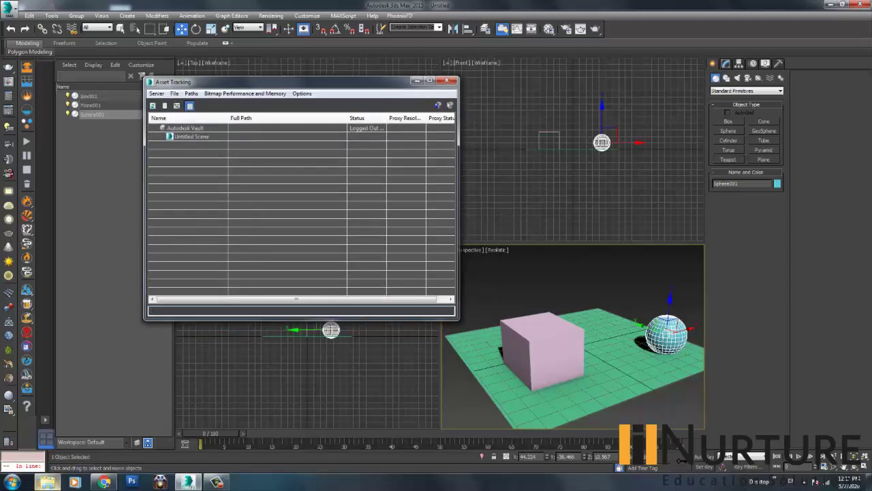
Switch to Windows Explorer and open the Toonskool folder inside the Work folder on DATA_VOL (T:).
{"action": "left_click", "coordinate": [47, 481]}
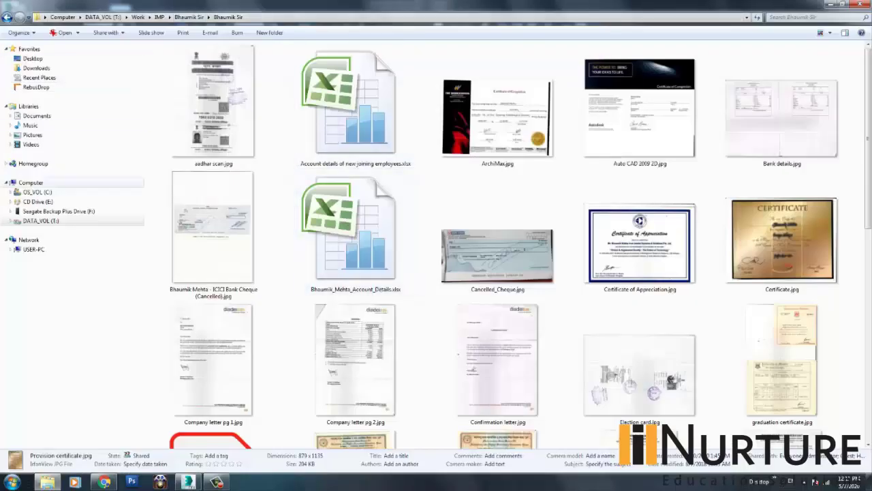
{"action": "left_click", "coordinate": [41, 220]}
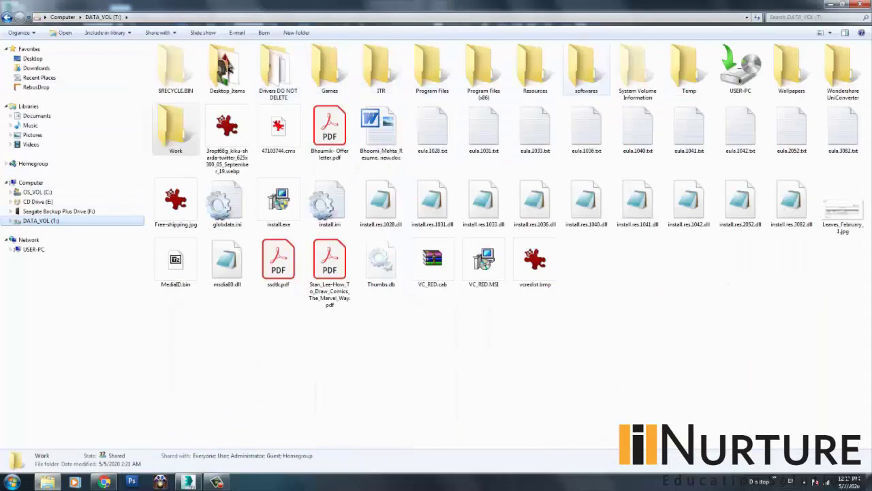
{"action": "double_click", "coordinate": [176, 128]}
{"action": "scroll", "coordinate": [498, 232], "scroll_direction": "down", "scroll_amount": 15}
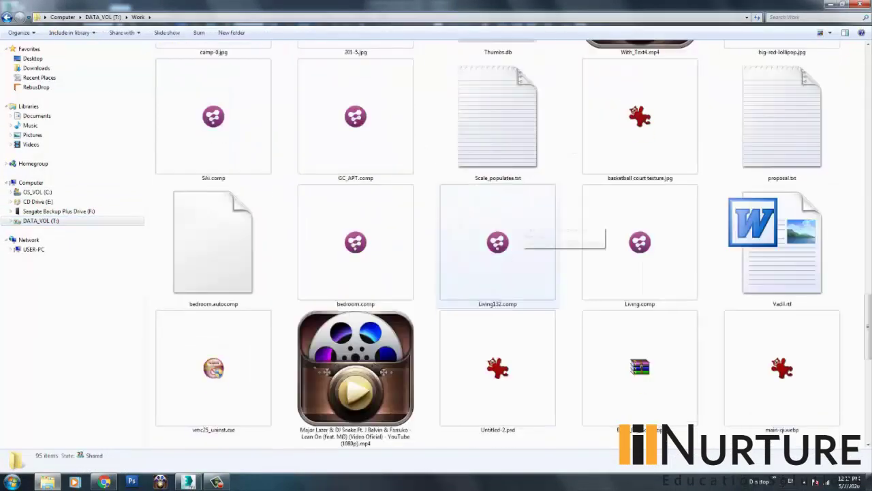
{"action": "double_click", "coordinate": [497, 133]}
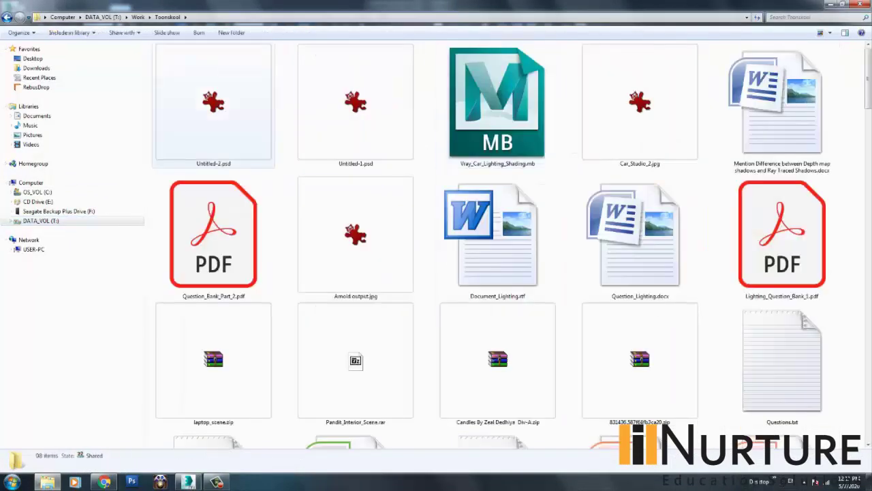
Copy the full path of the Toonskool folder and return to 3ds Max.
{"action": "scroll", "coordinate": [497, 245], "scroll_direction": "down", "scroll_amount": 5}
{"action": "left_click", "coordinate": [354, 17]}
{"action": "key", "text": "ctrl+c"}
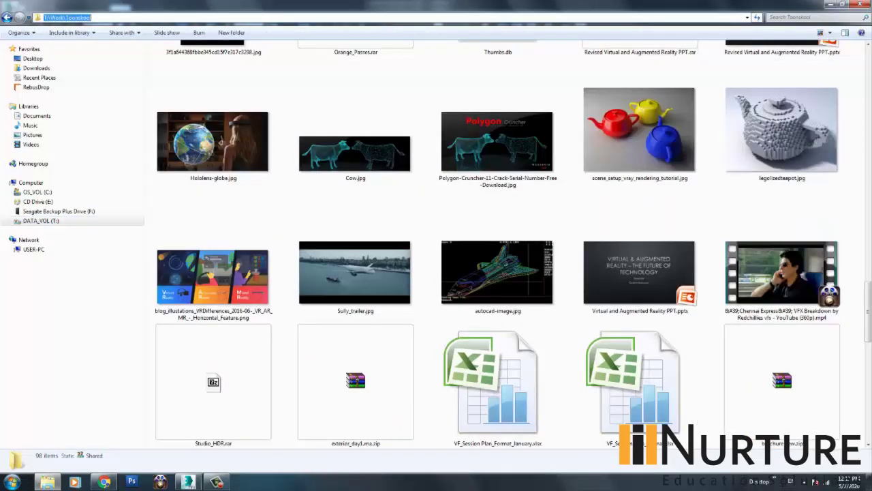
{"action": "right_click", "coordinate": [222, 18]}
{"action": "left_click", "coordinate": [252, 43]}
{"action": "left_click", "coordinate": [830, 4]}
Reposition the Asset Tracking window and open the user path configuration for external files.
{"action": "left_click_drag", "start_coordinate": [249, 81], "coordinate": [259, 84]}
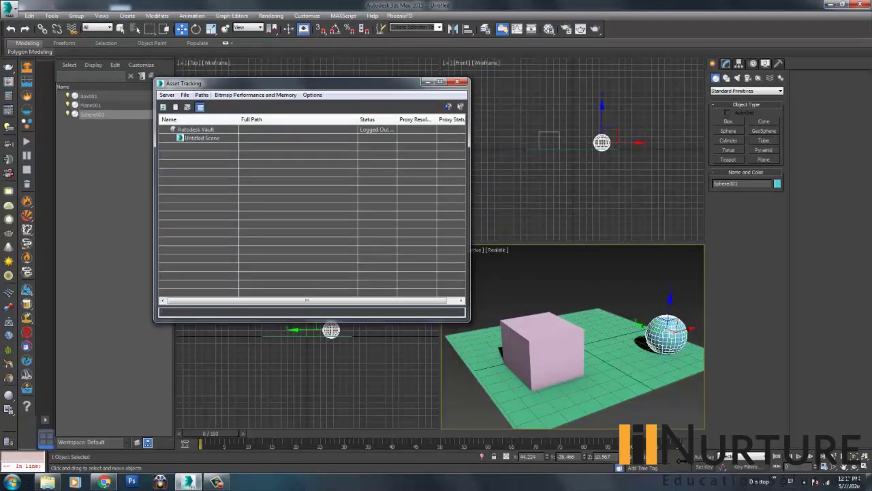
{"action": "left_click_drag", "start_coordinate": [204, 82], "coordinate": [230, 80]}
{"action": "left_click", "coordinate": [227, 92]}
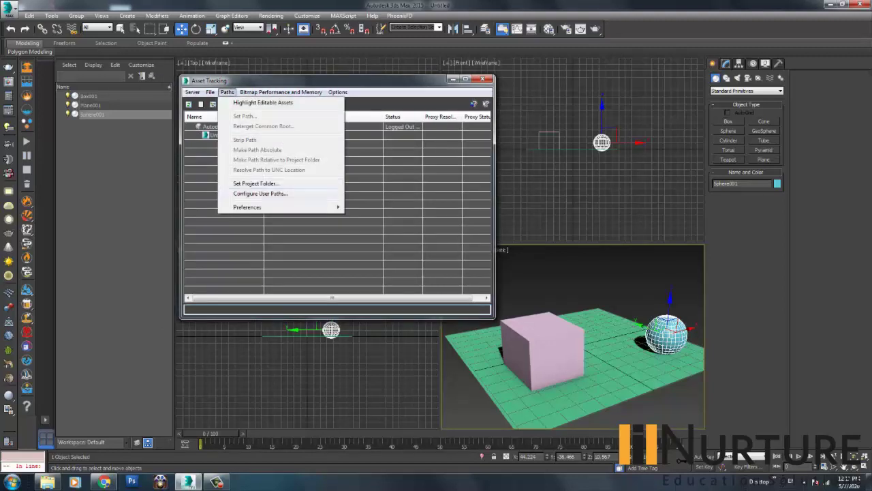
{"action": "left_click", "coordinate": [260, 194]}
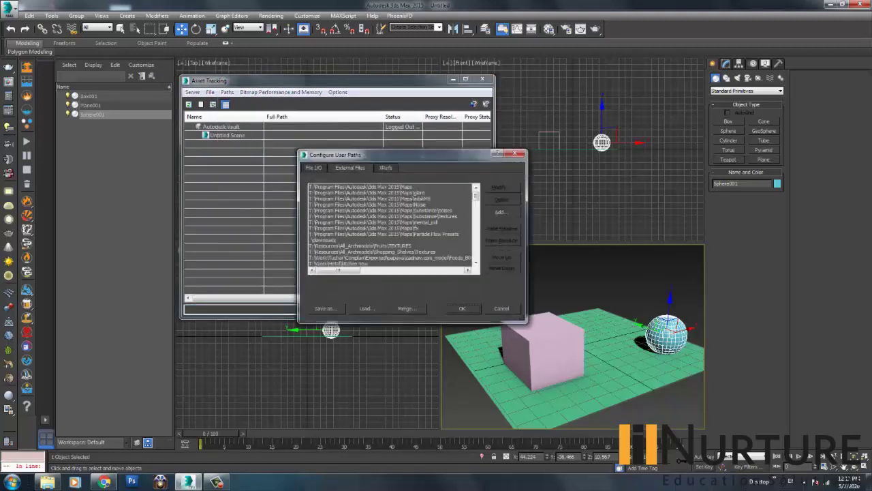
Add T:\Work\Toonskool with its subfolders to the external file paths and accept the path configuration.
{"action": "left_click", "coordinate": [500, 211]}
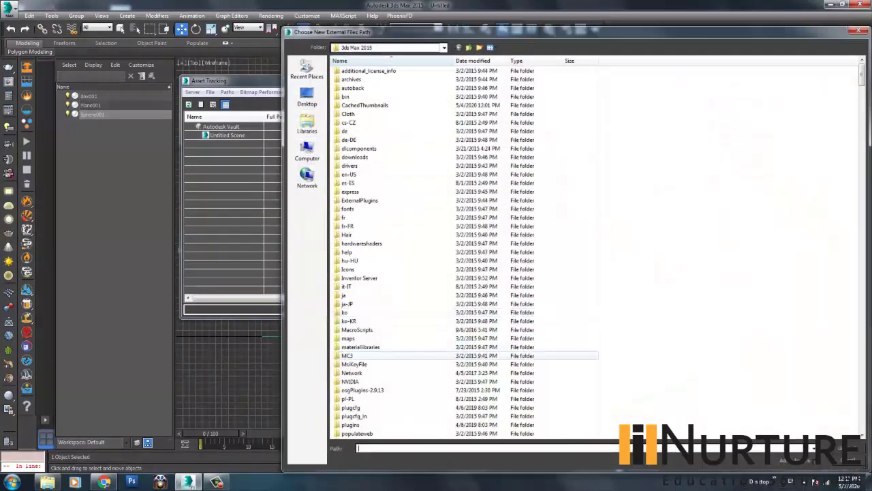
{"action": "key", "text": "ctrl+v"}
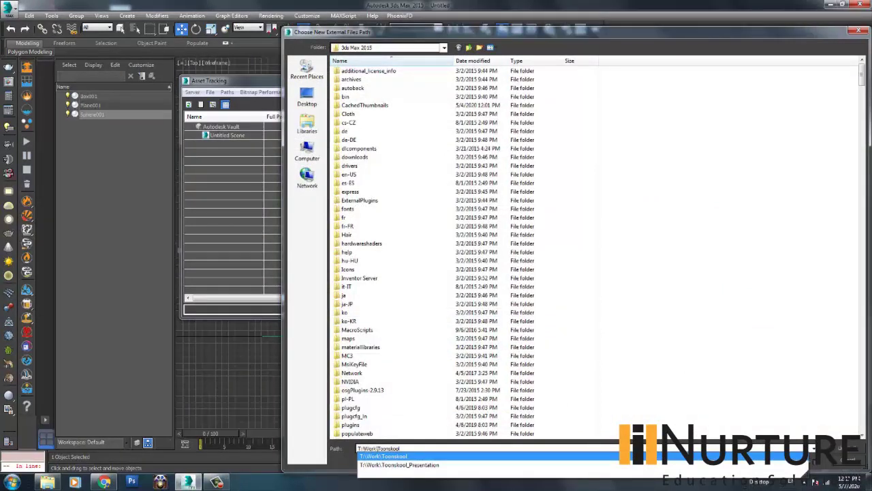
{"action": "key", "text": "Escape"}
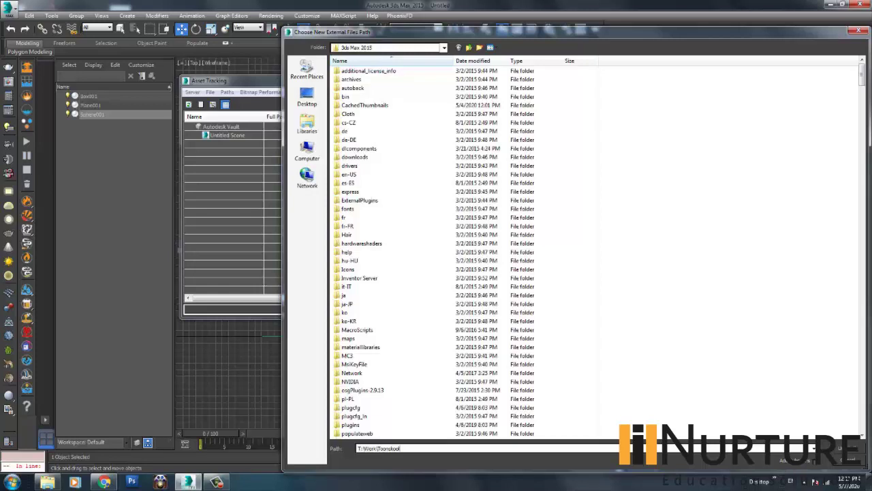
{"action": "key", "text": "ctrl+a"}
{"action": "left_click", "coordinate": [401, 449]}
{"action": "key", "text": "Return"}
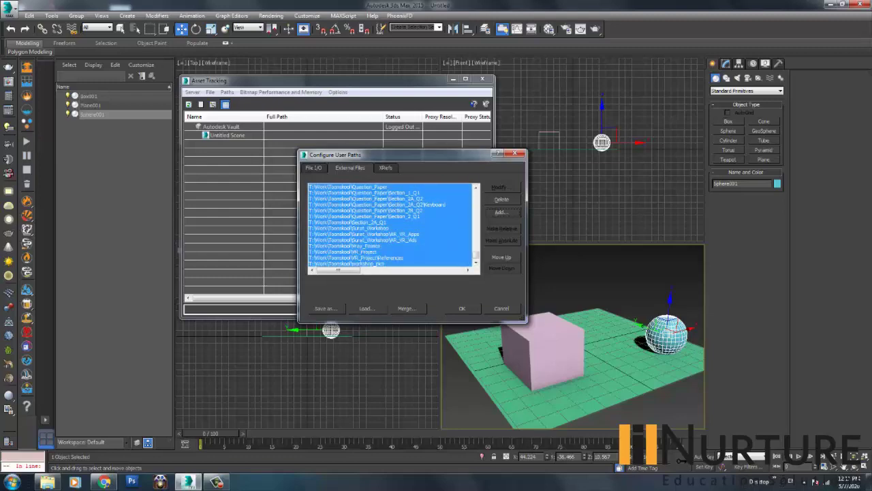
{"action": "key", "text": "Return"}
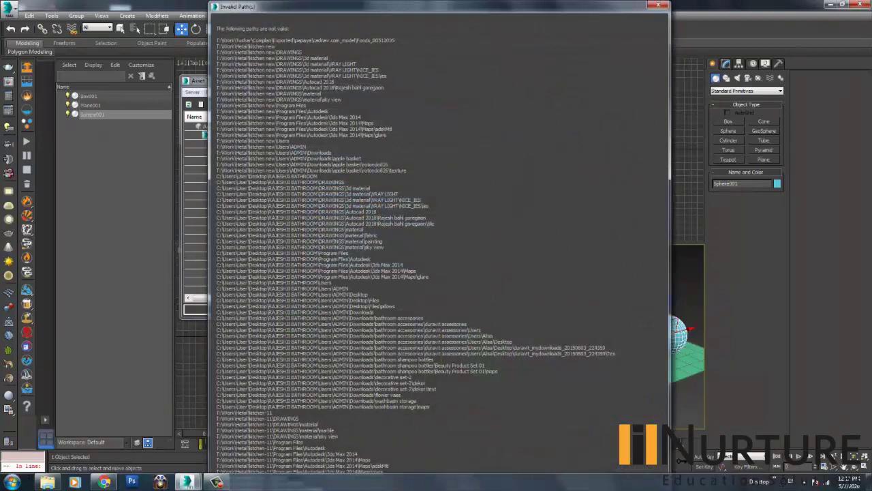
{"action": "key", "text": "Return"}
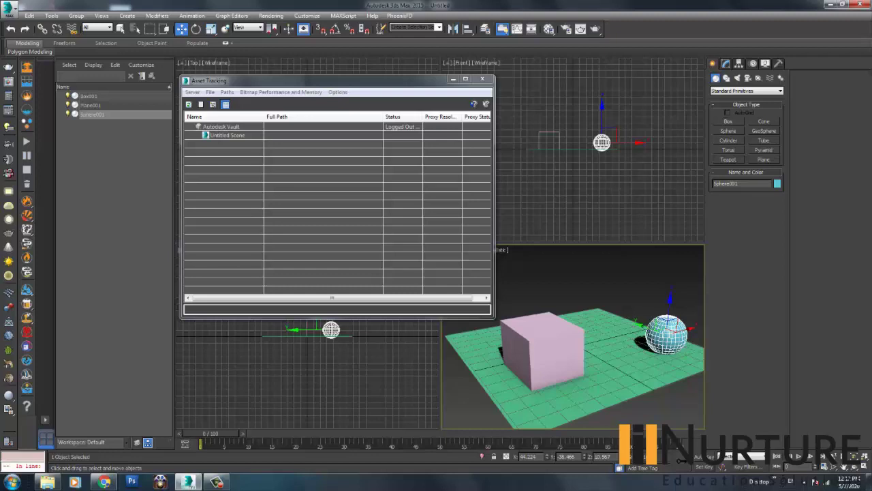
Review the available path commands in Asset Tracking, leave them unused and close its window.
{"action": "left_click", "coordinate": [227, 92]}
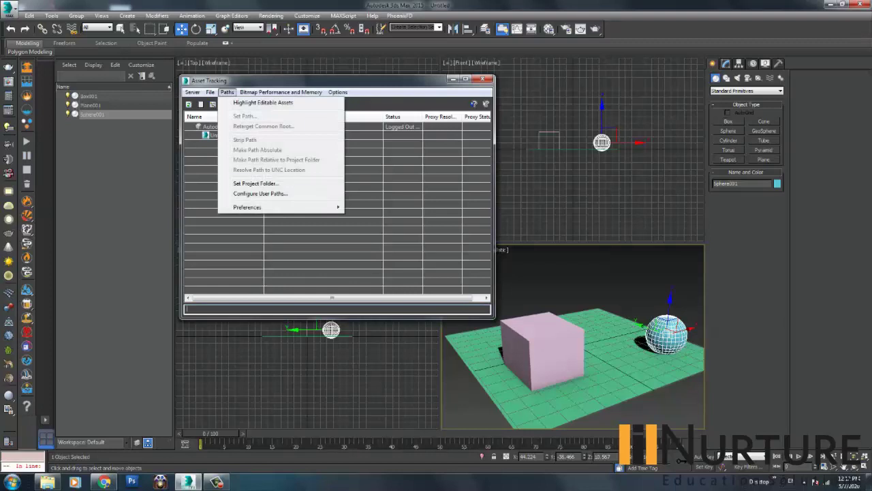
{"action": "key", "text": "Escape"}
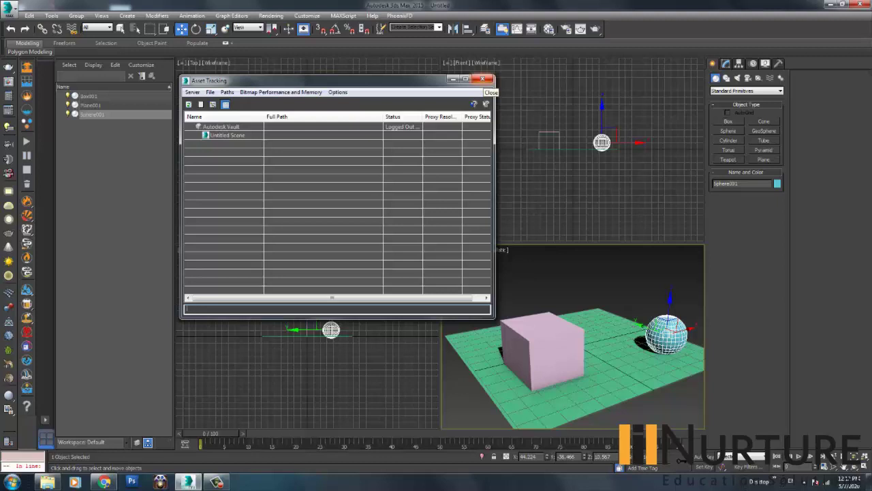
{"action": "left_click", "coordinate": [482, 79]}
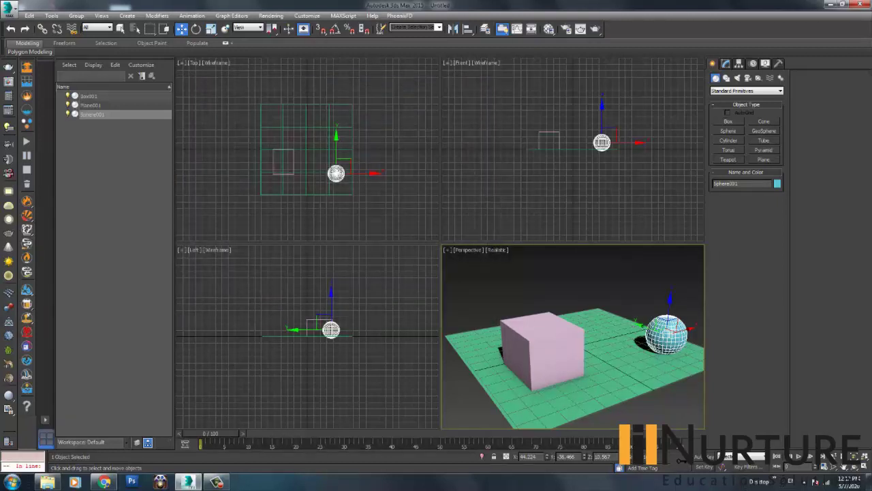
Deselect the sphere so that no object is selected in the scene.
{"action": "scroll", "coordinate": [573, 337], "scroll_direction": "up", "scroll_amount": 2}
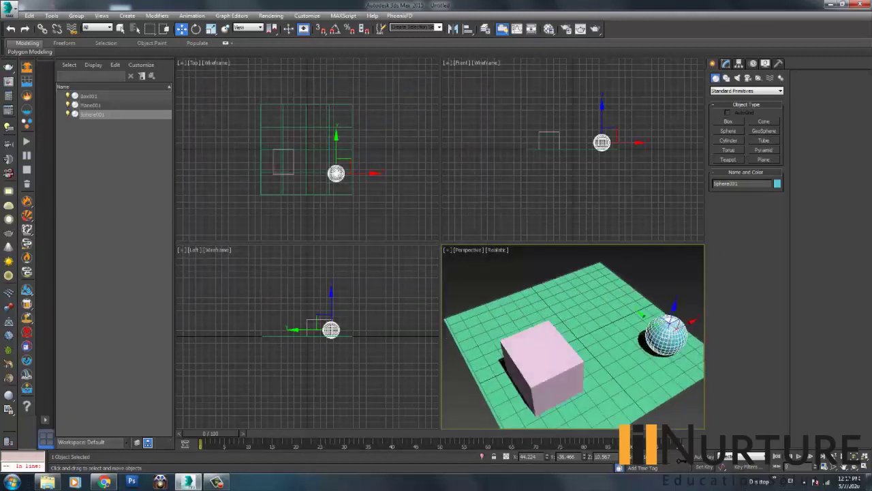
{"action": "scroll", "coordinate": [573, 337], "scroll_direction": "down", "scroll_amount": 5}
{"action": "middle_click_drag", "start_coordinate": [573, 337], "coordinate": [586, 328], "text": "alt"}
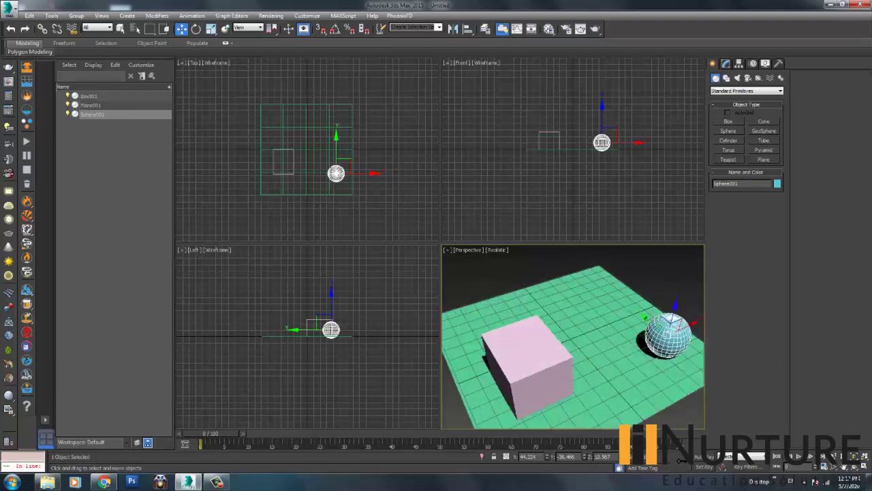
{"action": "key", "text": "ctrl+d"}
{"action": "left_click", "coordinate": [9, 6]}
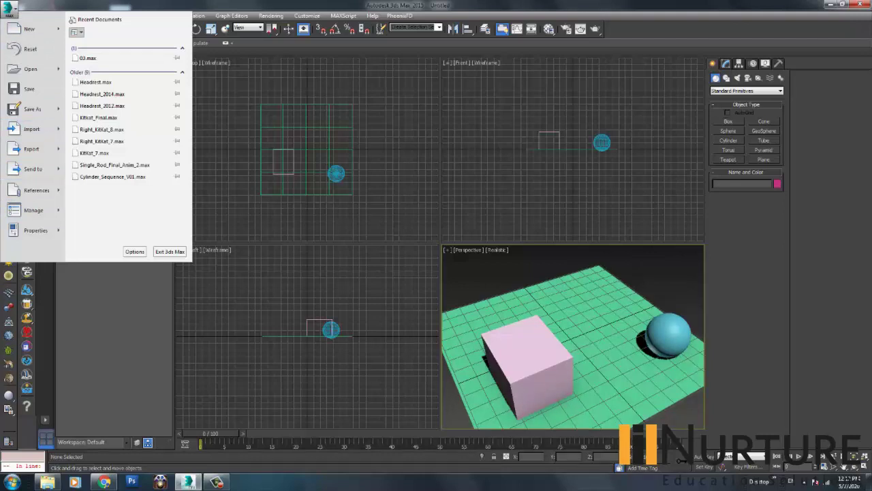
{"action": "key", "text": "Escape"}
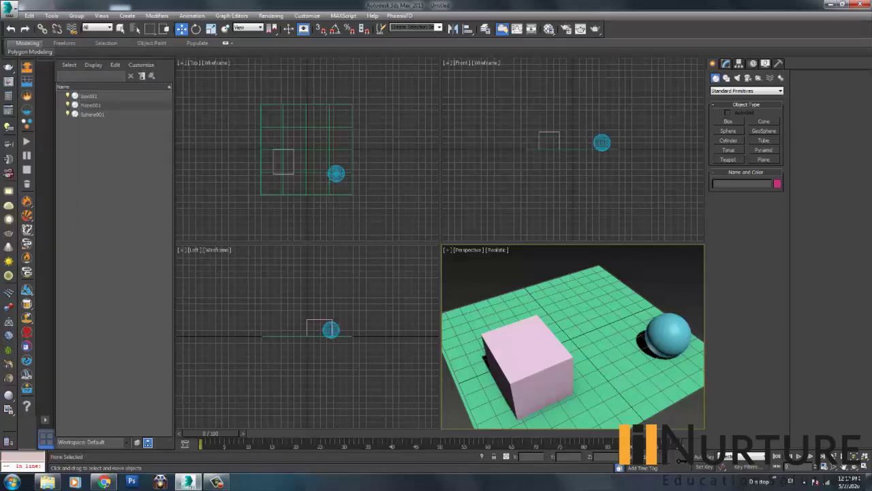
{"action": "left_click", "coordinate": [8, 6]}
{"action": "key", "text": "Escape"}
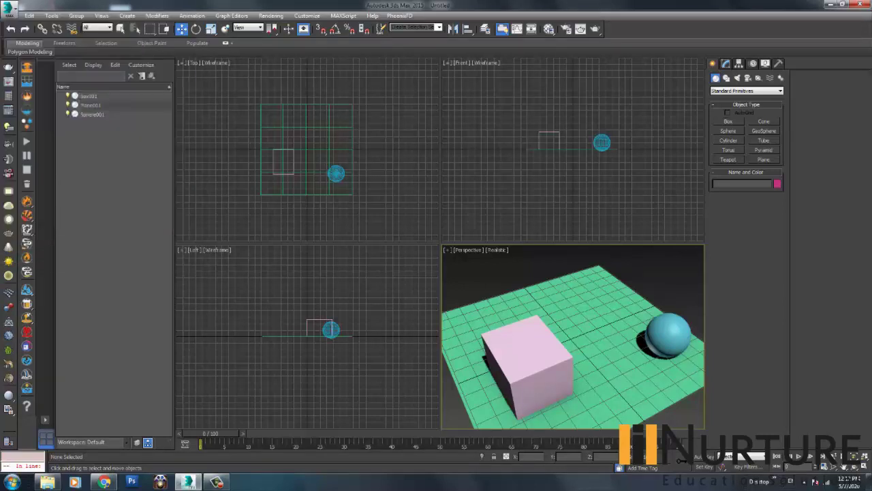